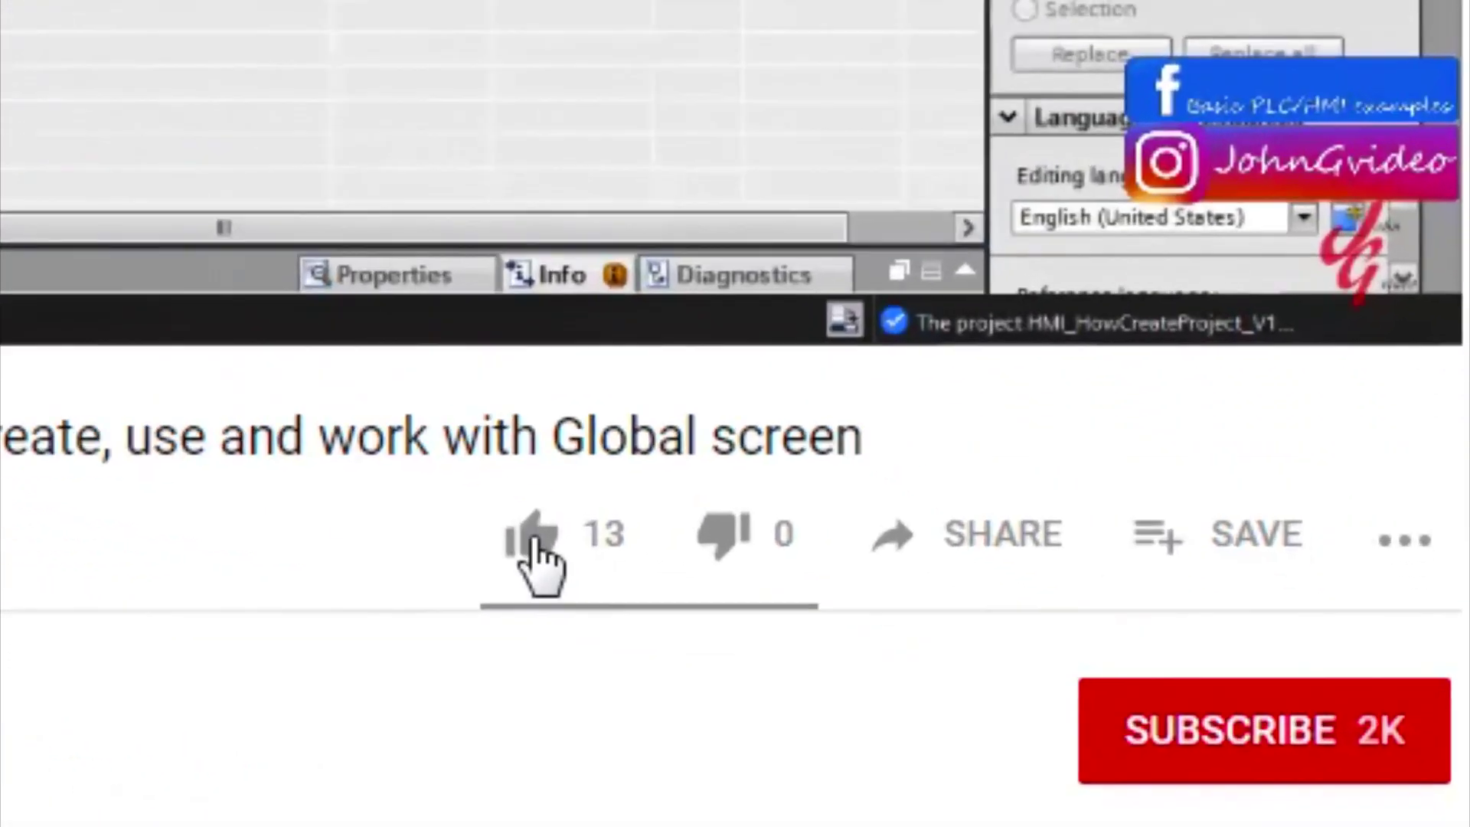
Like the Global screen tutorial video, subscribe to its channel, and enable all notifications.
{"action": "left_click", "coordinate": [530, 561]}
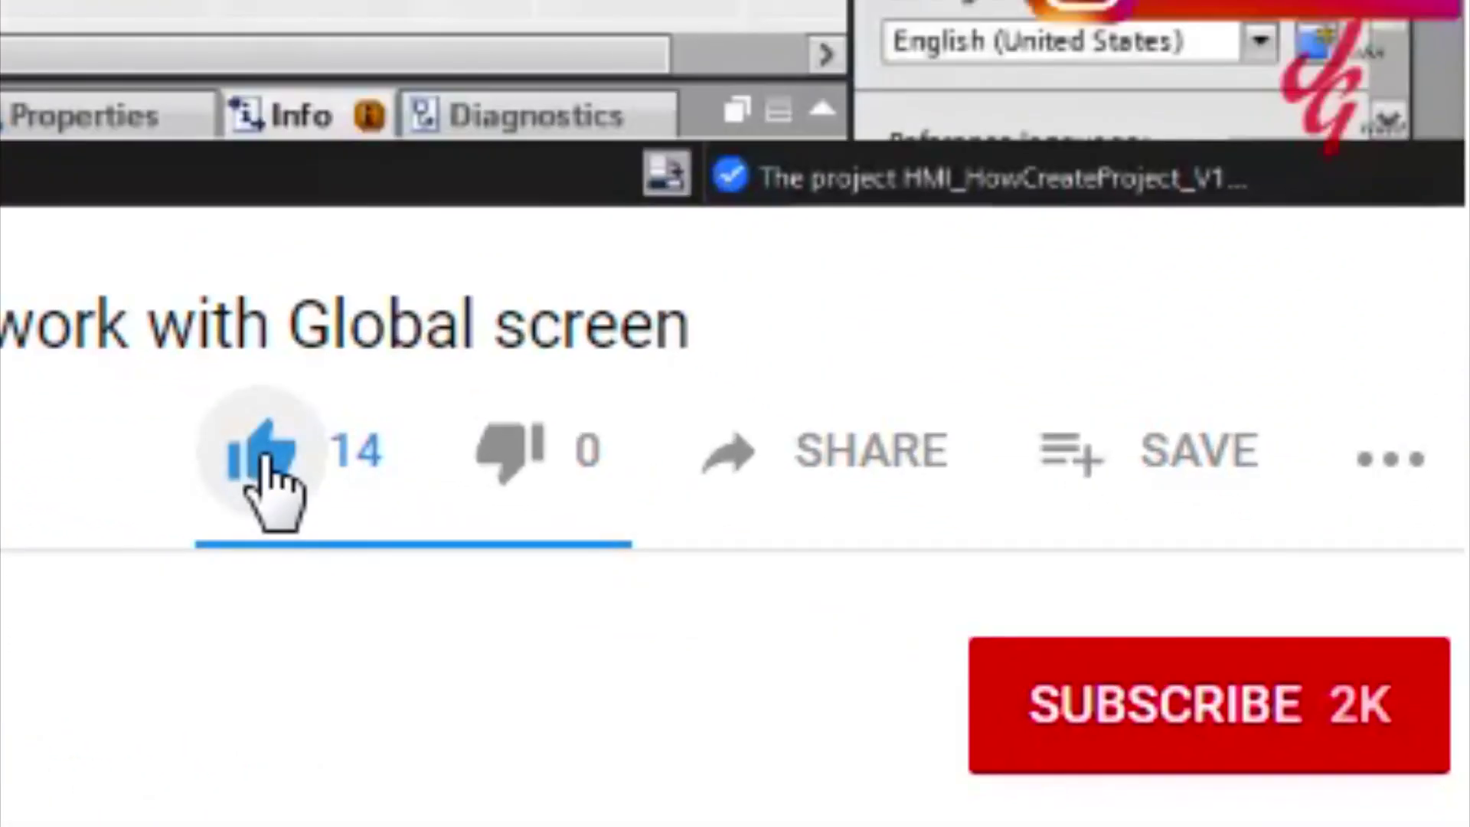
{"action": "left_click", "coordinate": [1235, 737]}
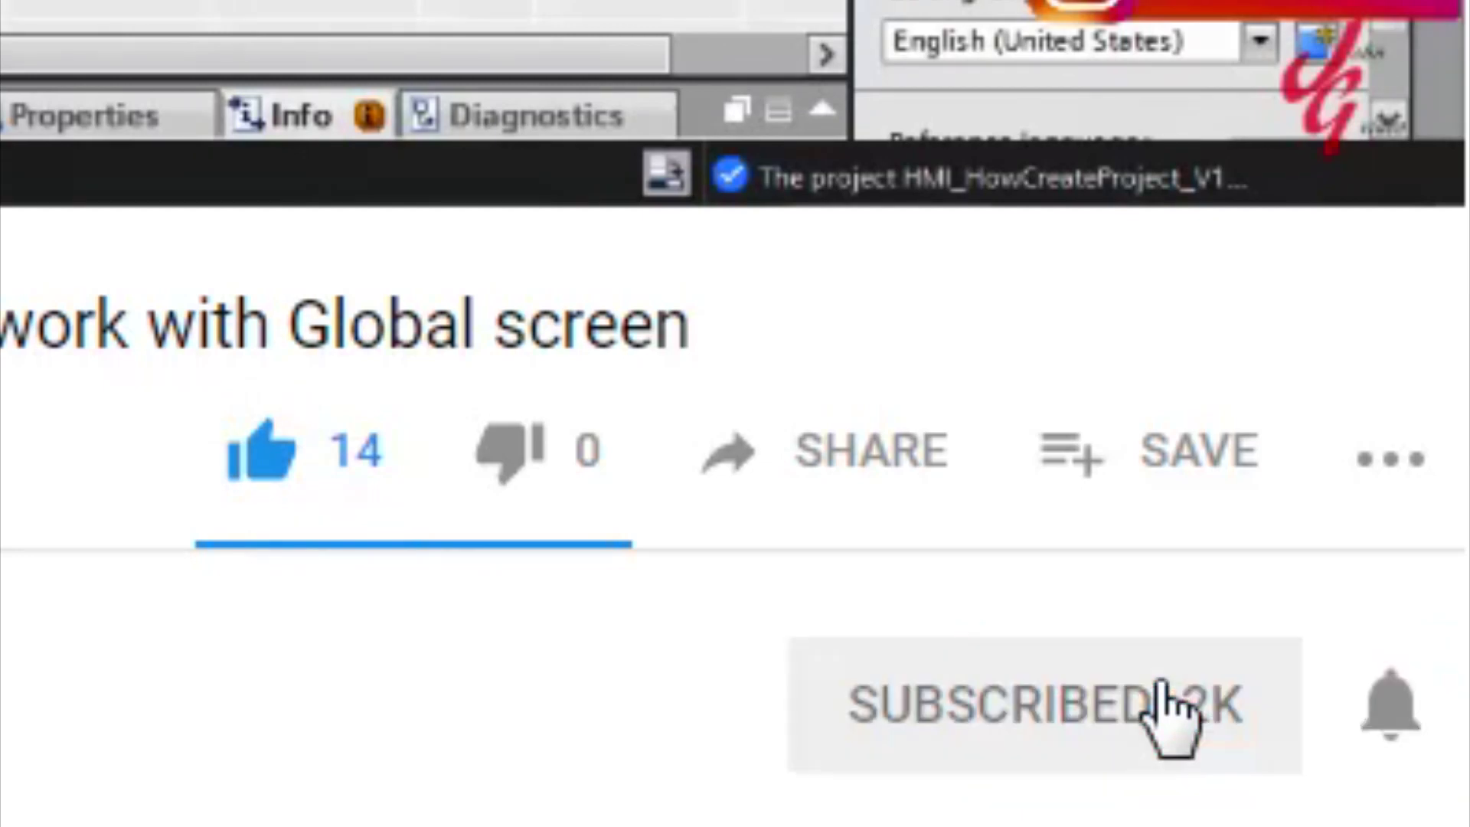
{"action": "left_click", "coordinate": [1390, 701]}
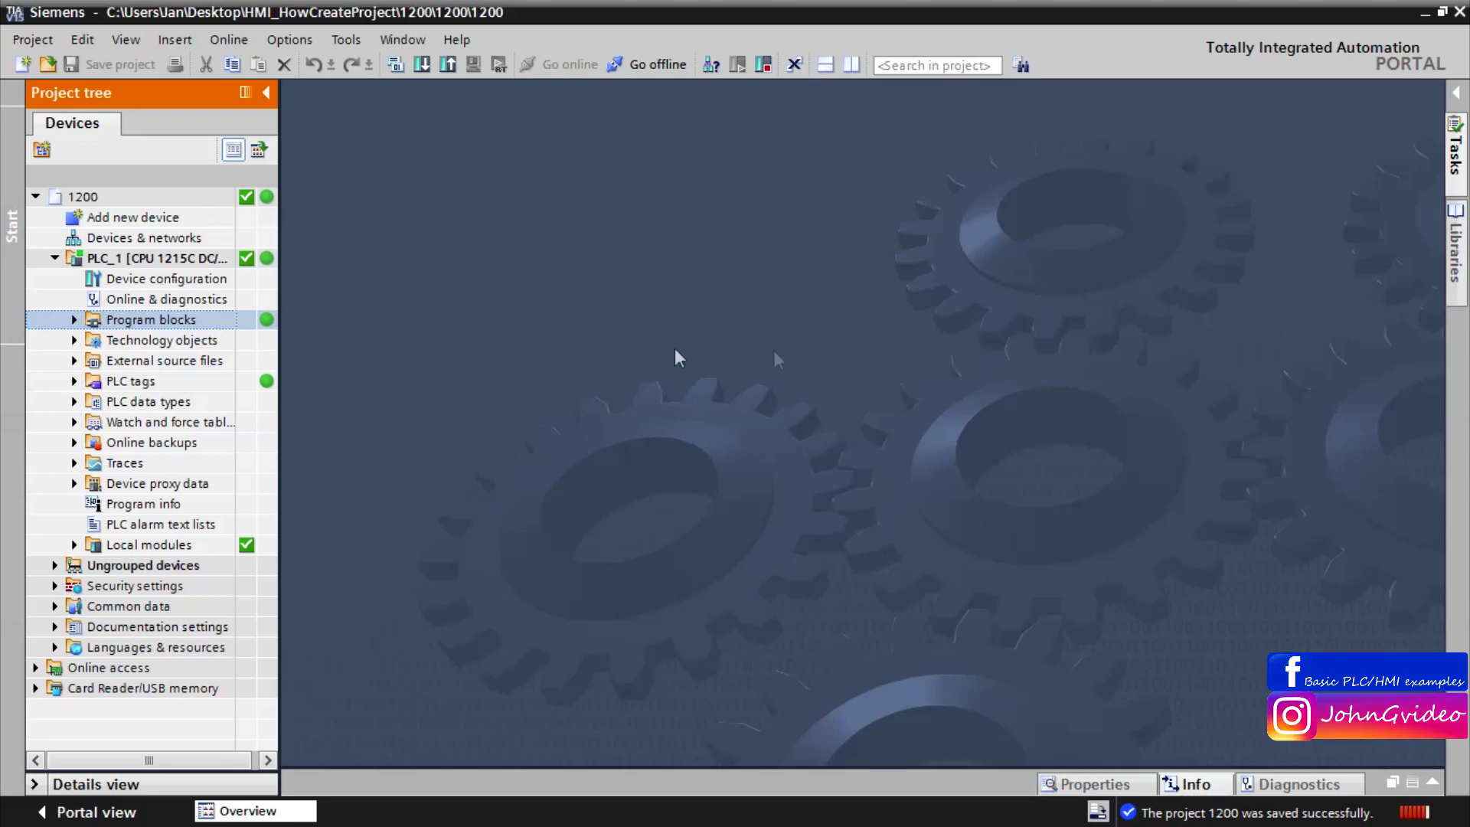
Open DB2_Second from Program blocks and switch off Monitor all to edit start values offline.
{"action": "left_click", "coordinate": [74, 320]}
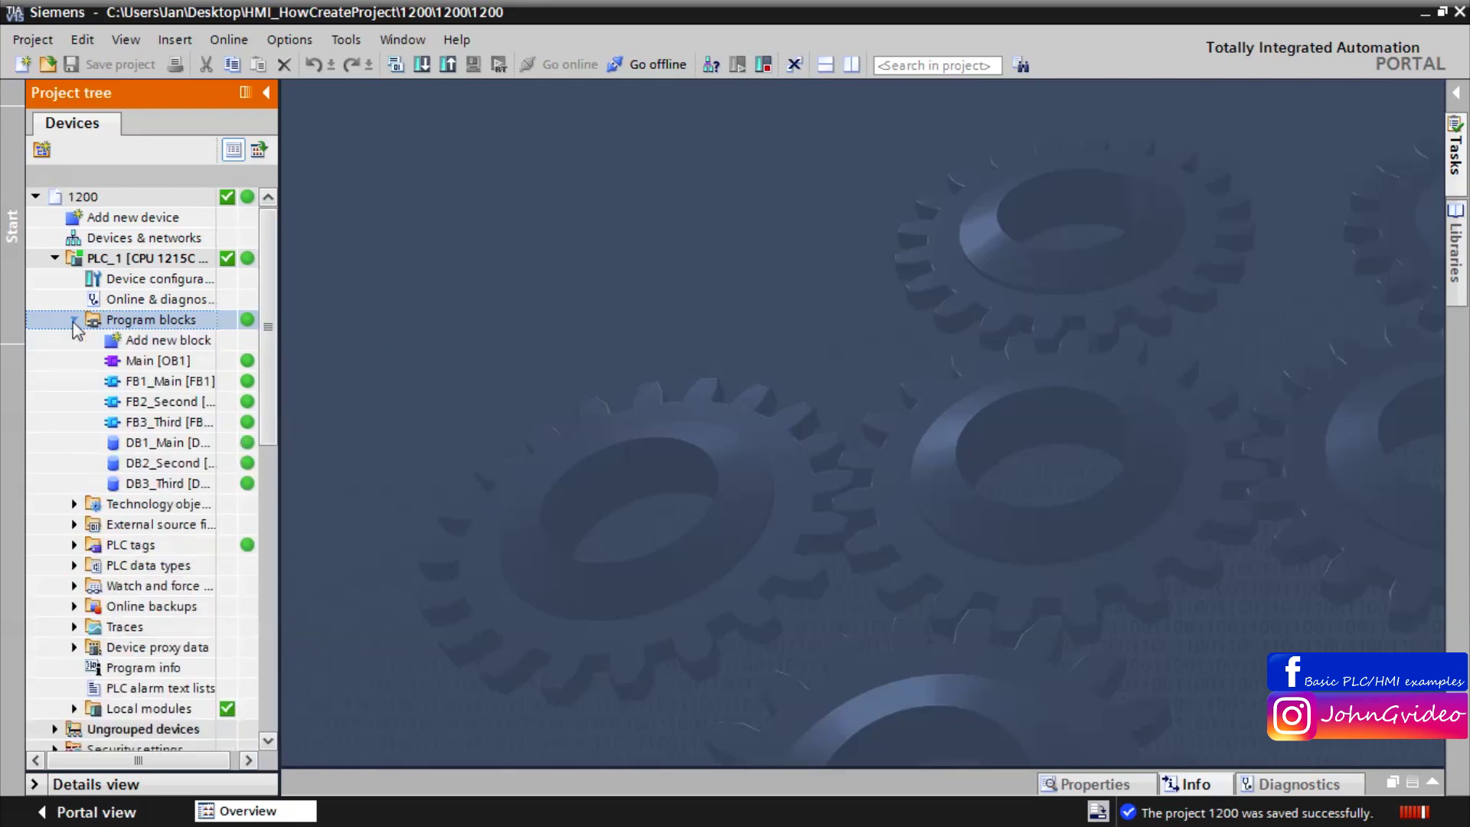
{"action": "double_click", "coordinate": [163, 463]}
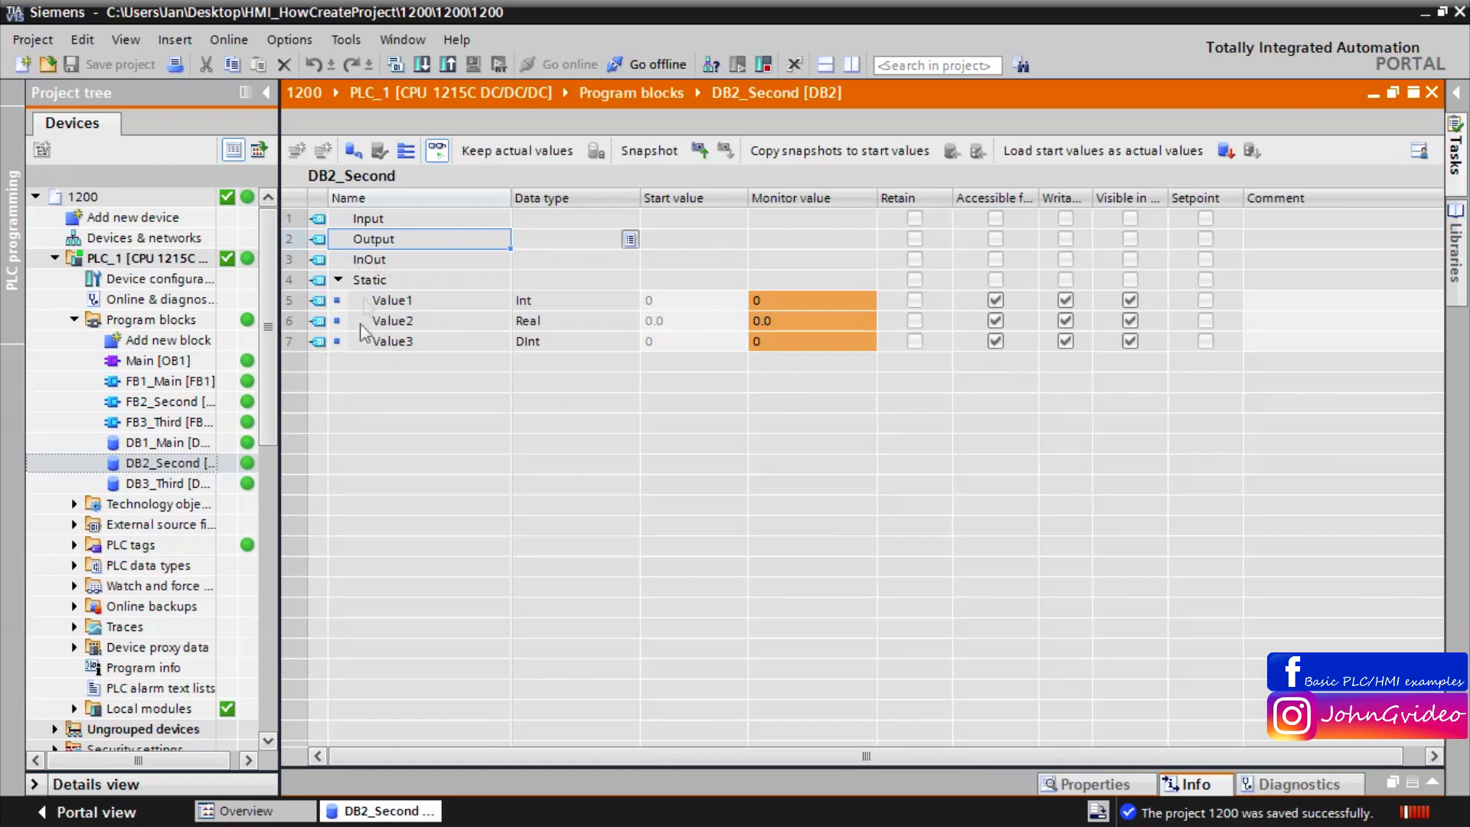
{"action": "left_click", "coordinate": [437, 152]}
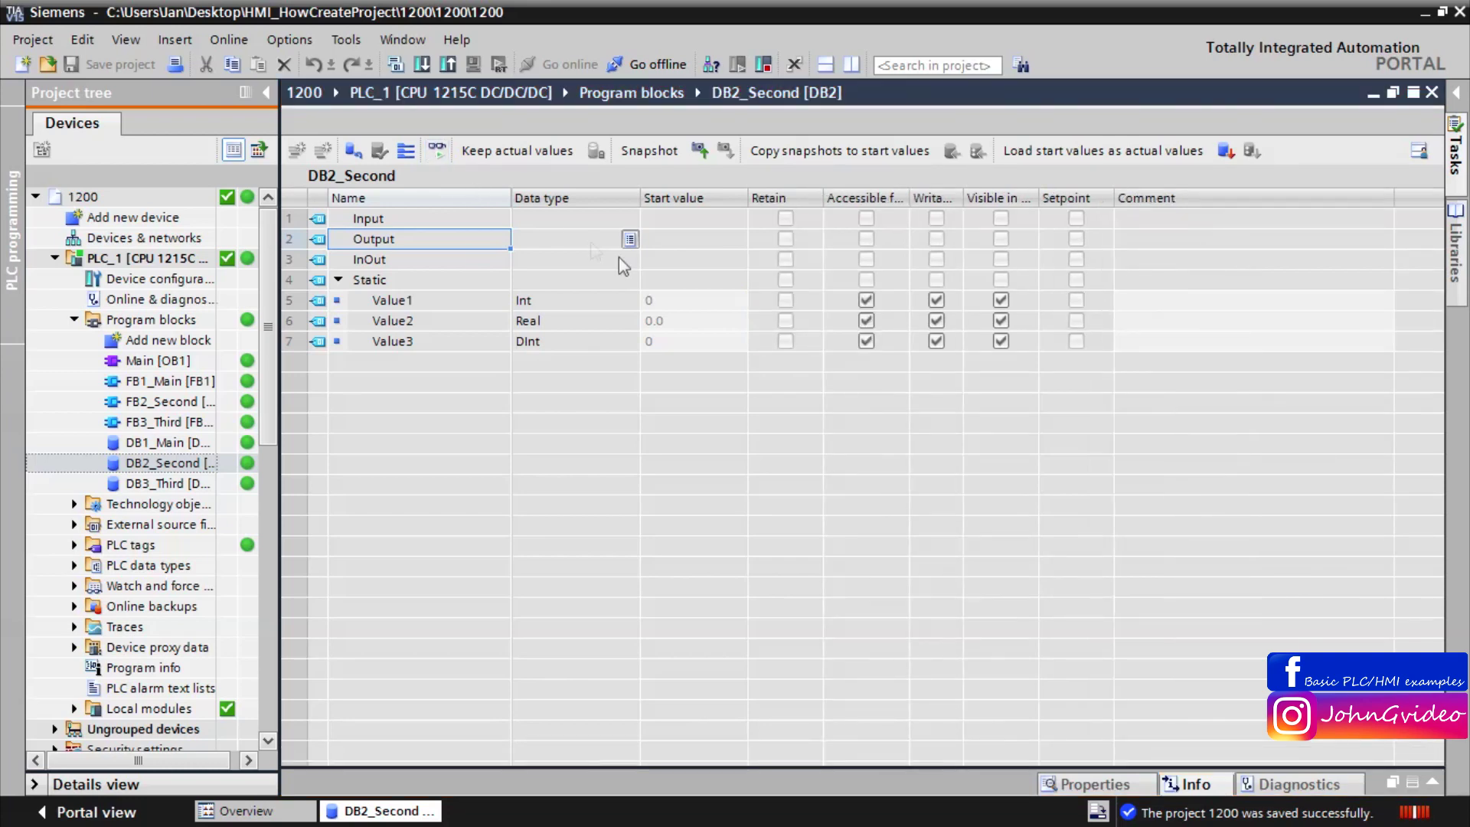
{"action": "double_click", "coordinate": [681, 300]}
Enter start values 64, 13.4 and 39756 for Value1–Value3 and save the project.
{"action": "type", "text": "64"}
{"action": "key", "text": "Return"}
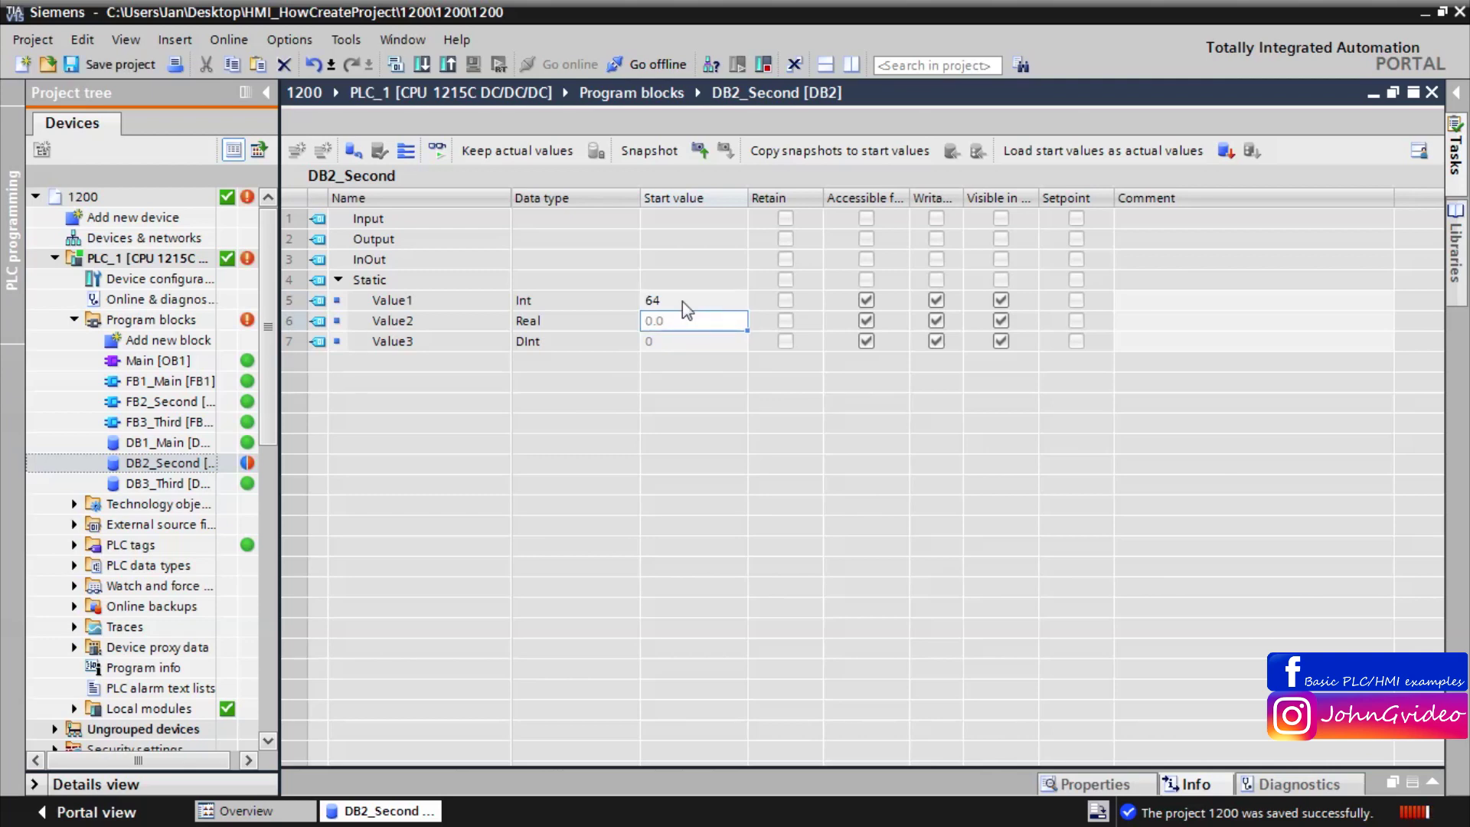
{"action": "key", "text": "F2"}
{"action": "type", "text": "13.4"}
{"action": "key", "text": "Return"}
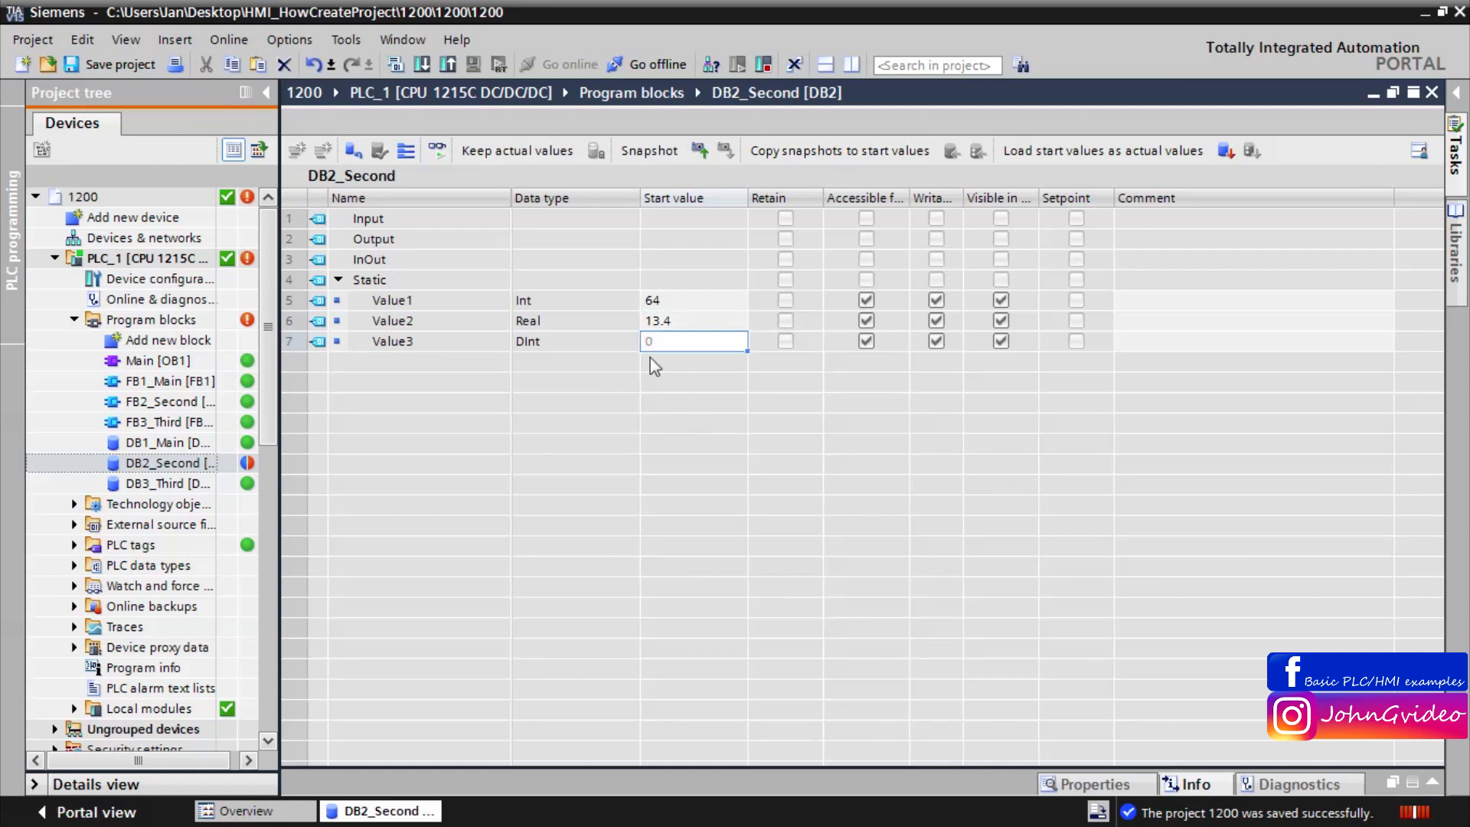
{"action": "double_click", "coordinate": [667, 343]}
{"action": "type", "text": "39756"}
{"action": "key", "text": "Return"}
{"action": "left_click", "coordinate": [84, 66]}
{"action": "right_click", "coordinate": [144, 261]}
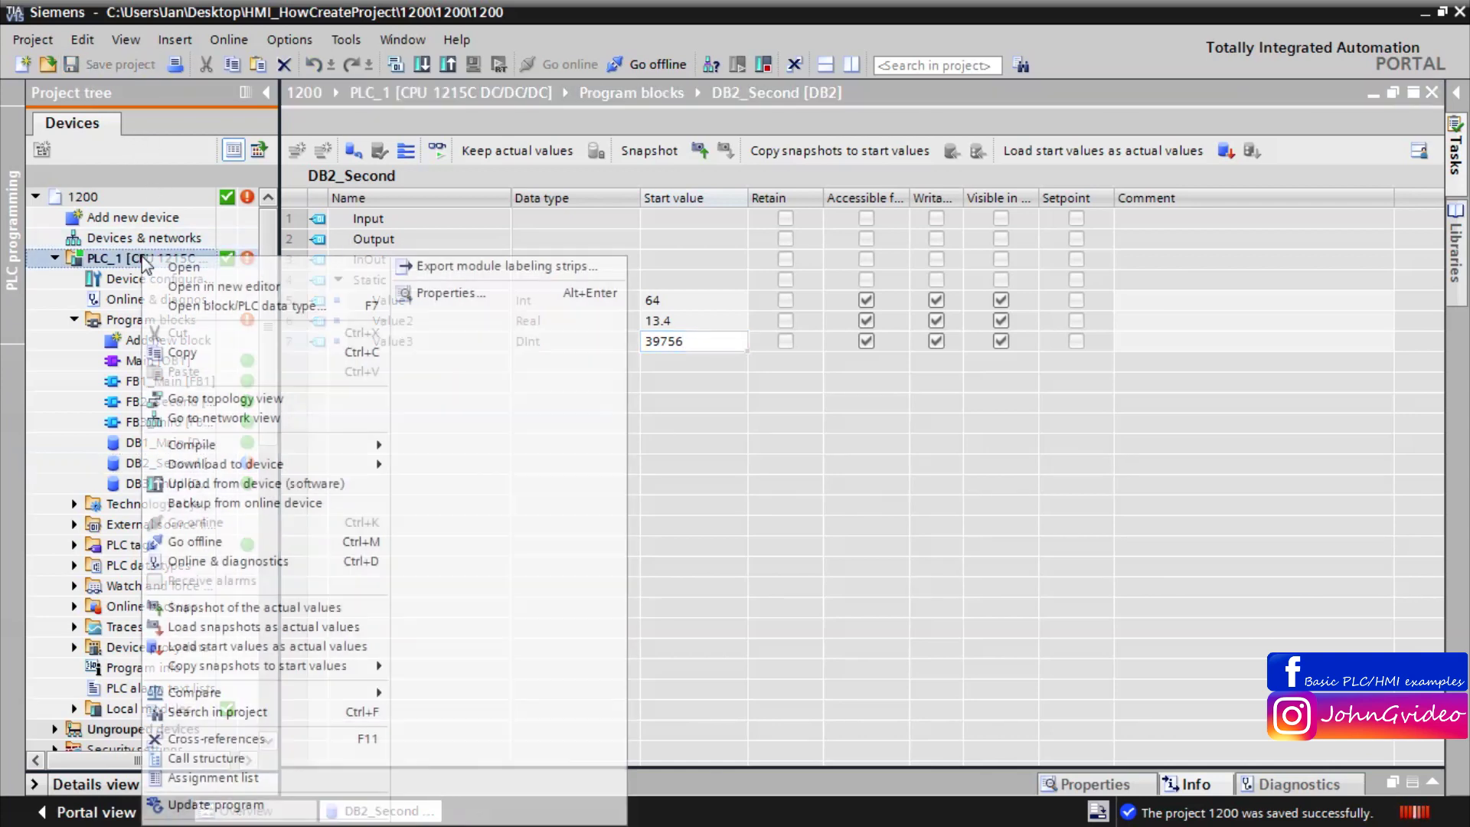
Download only the software changes to PLC_1 and collapse the Info panel.
{"action": "mouse_move", "coordinate": [348, 467]}
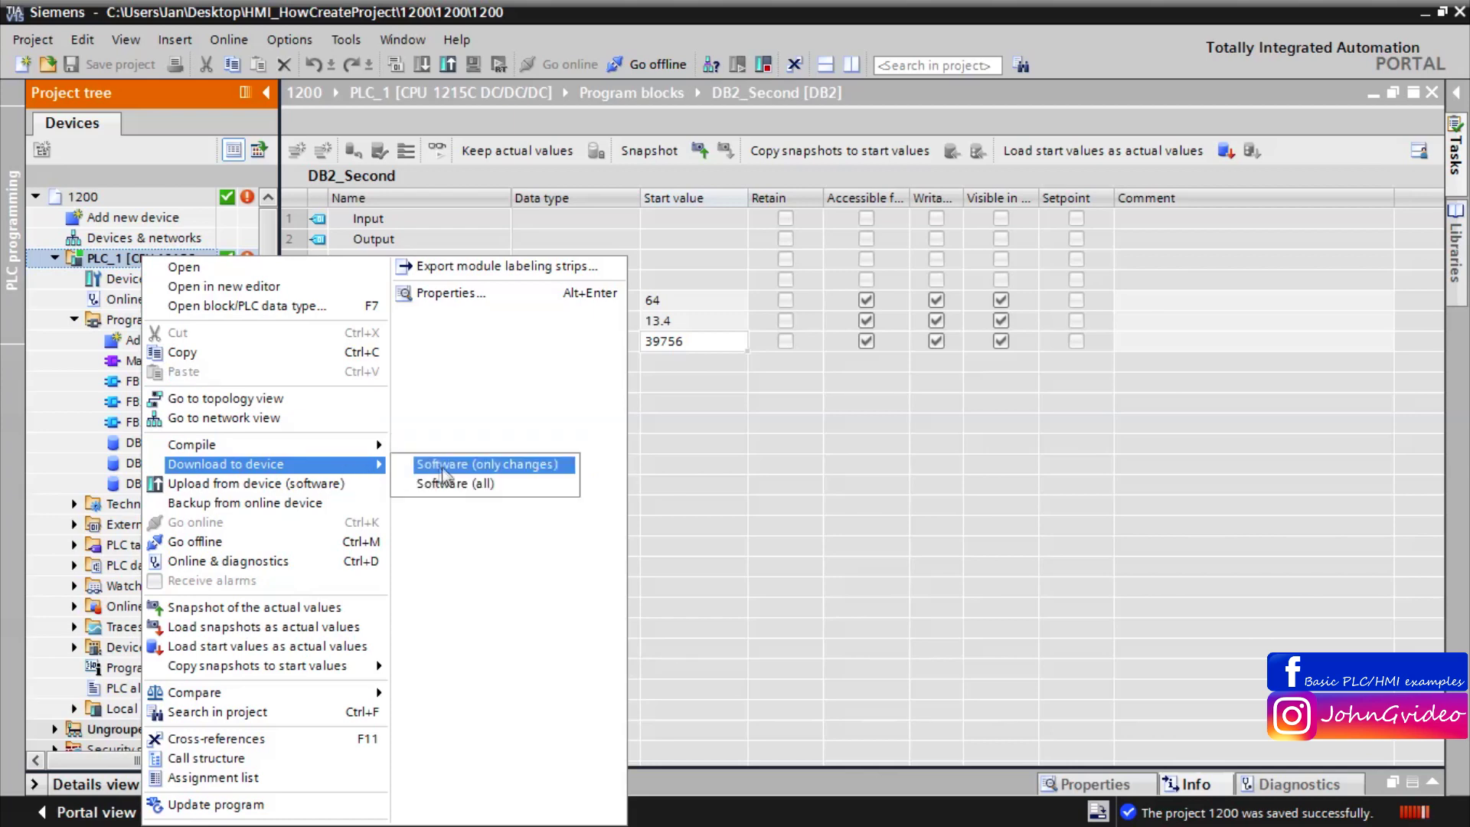
{"action": "left_click", "coordinate": [443, 466]}
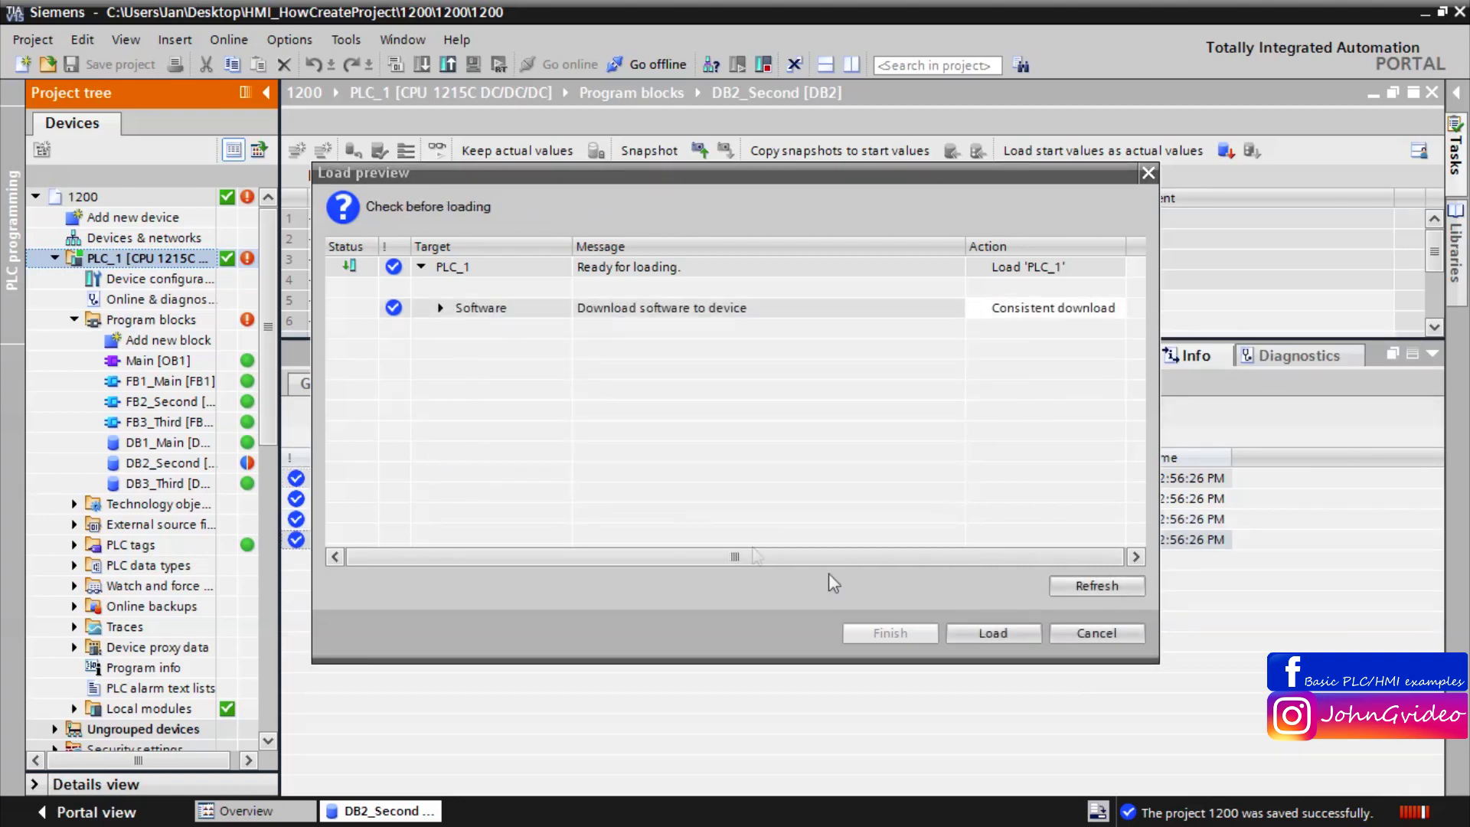
{"action": "left_click", "coordinate": [991, 634]}
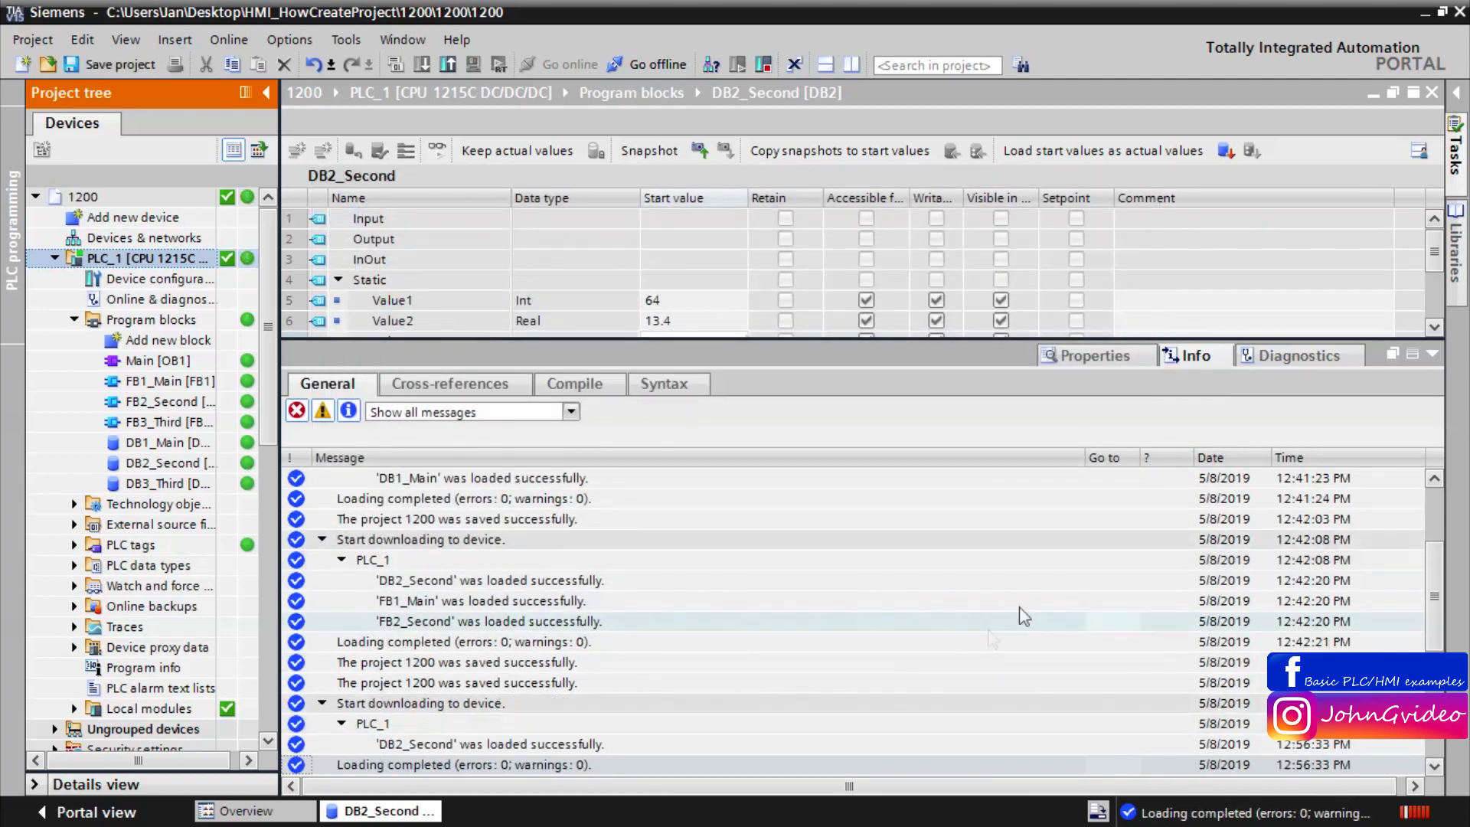
{"action": "left_click", "coordinate": [1428, 355]}
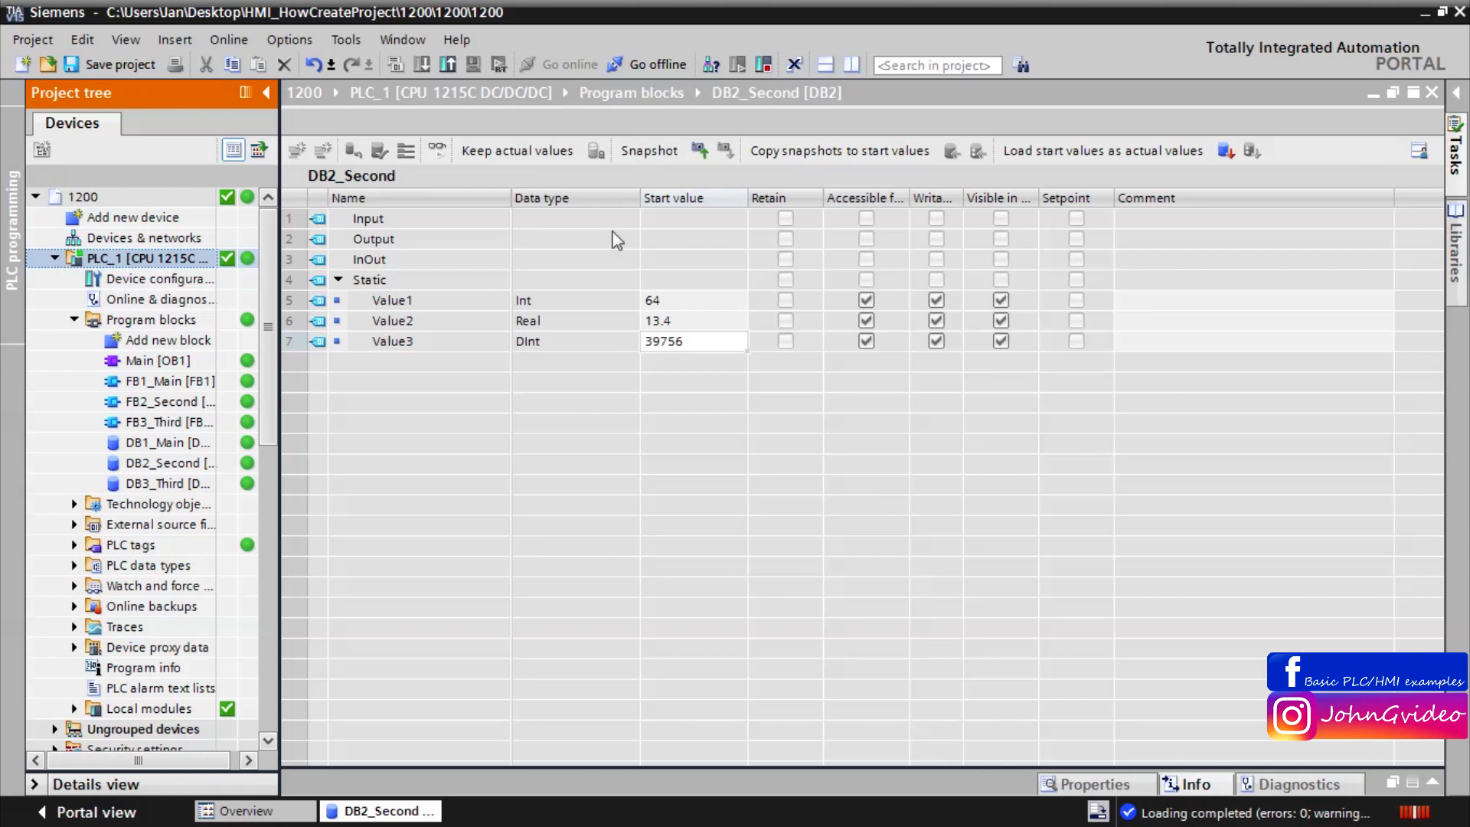
{"action": "left_click", "coordinate": [595, 256]}
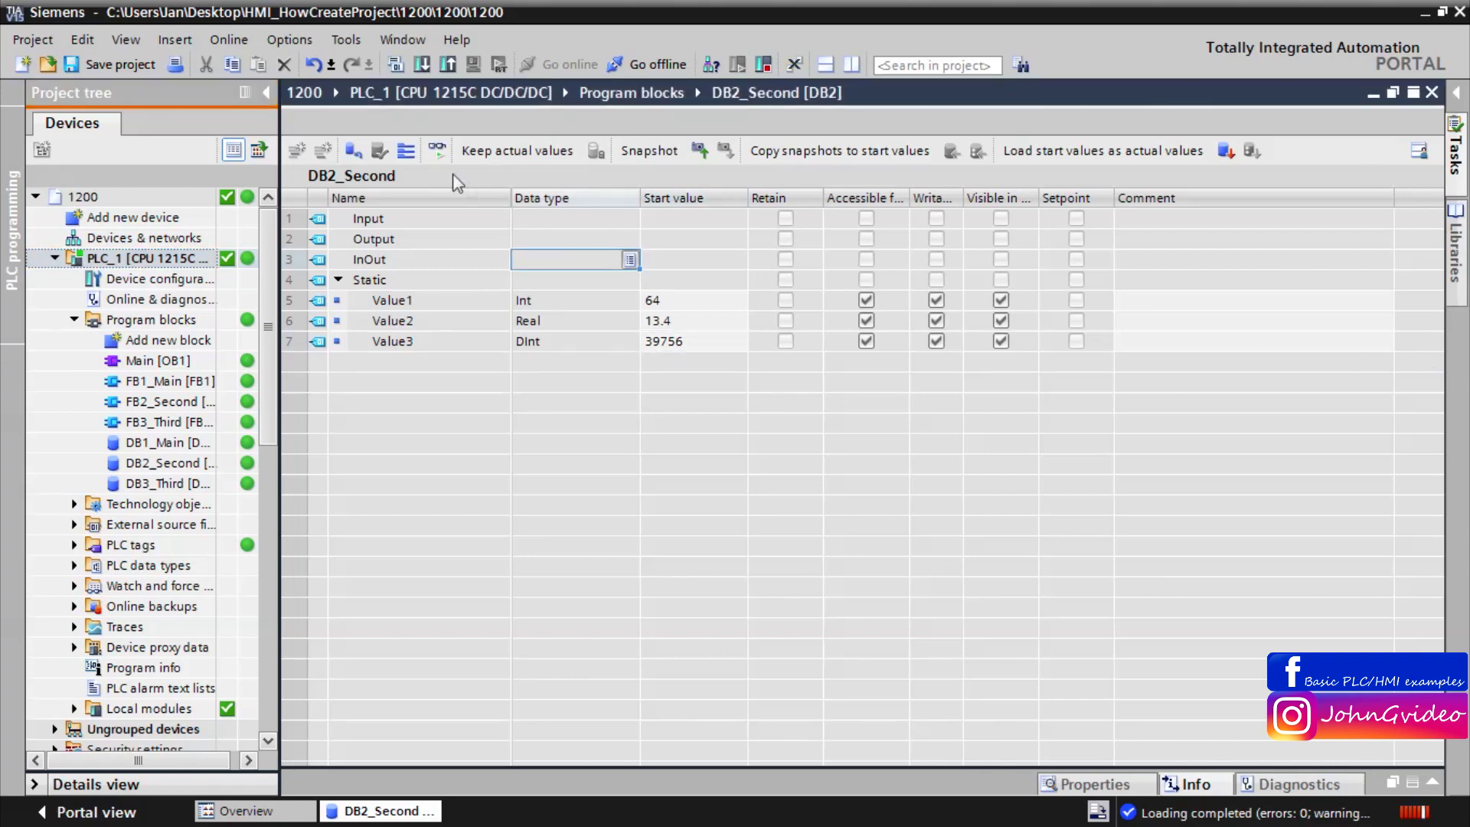
Turn monitoring back on and load DB2_Second's start values as actual values, accepting the first warning.
{"action": "left_click", "coordinate": [437, 150]}
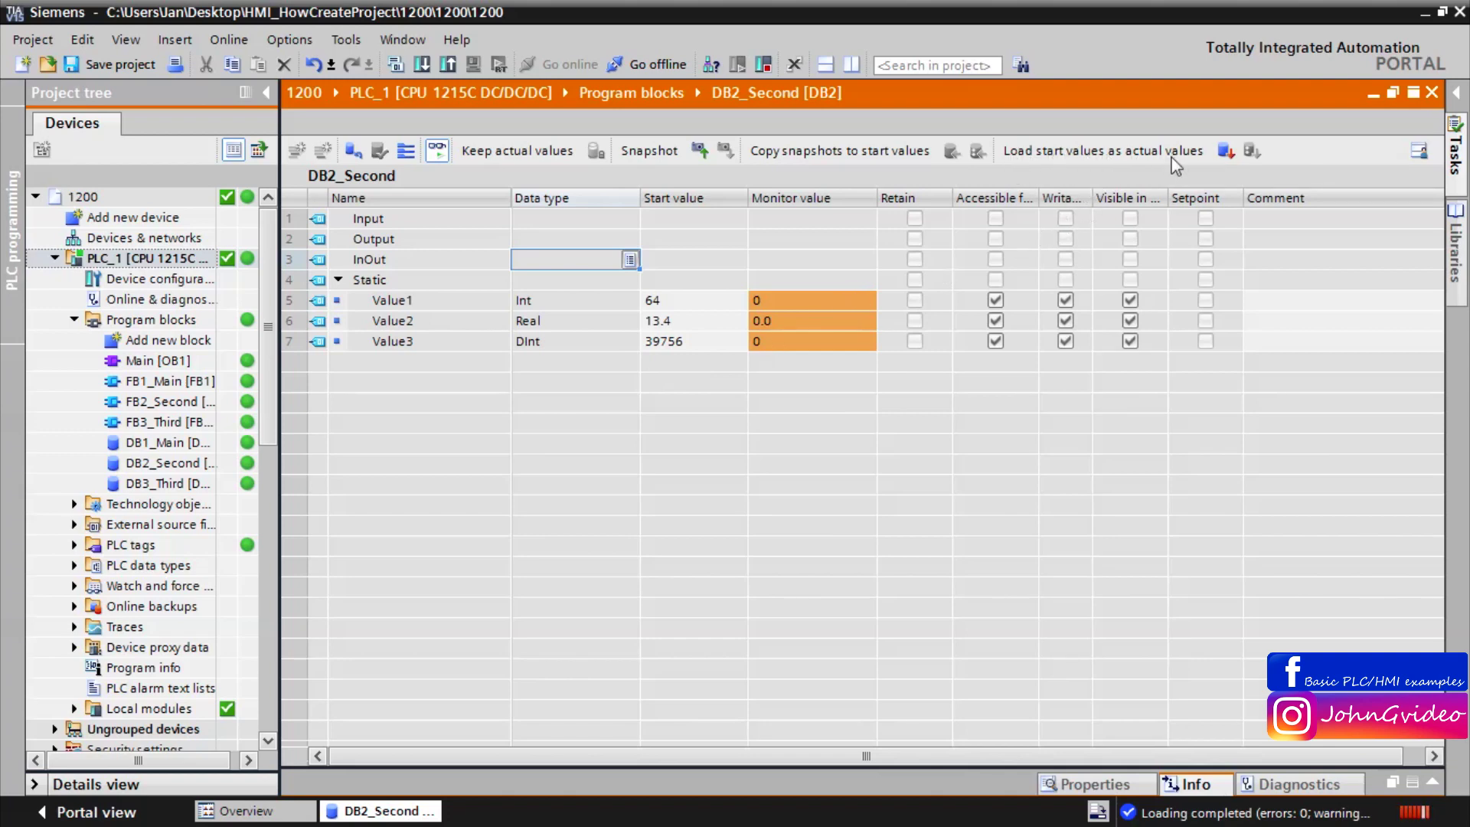
{"action": "left_click", "coordinate": [1225, 153]}
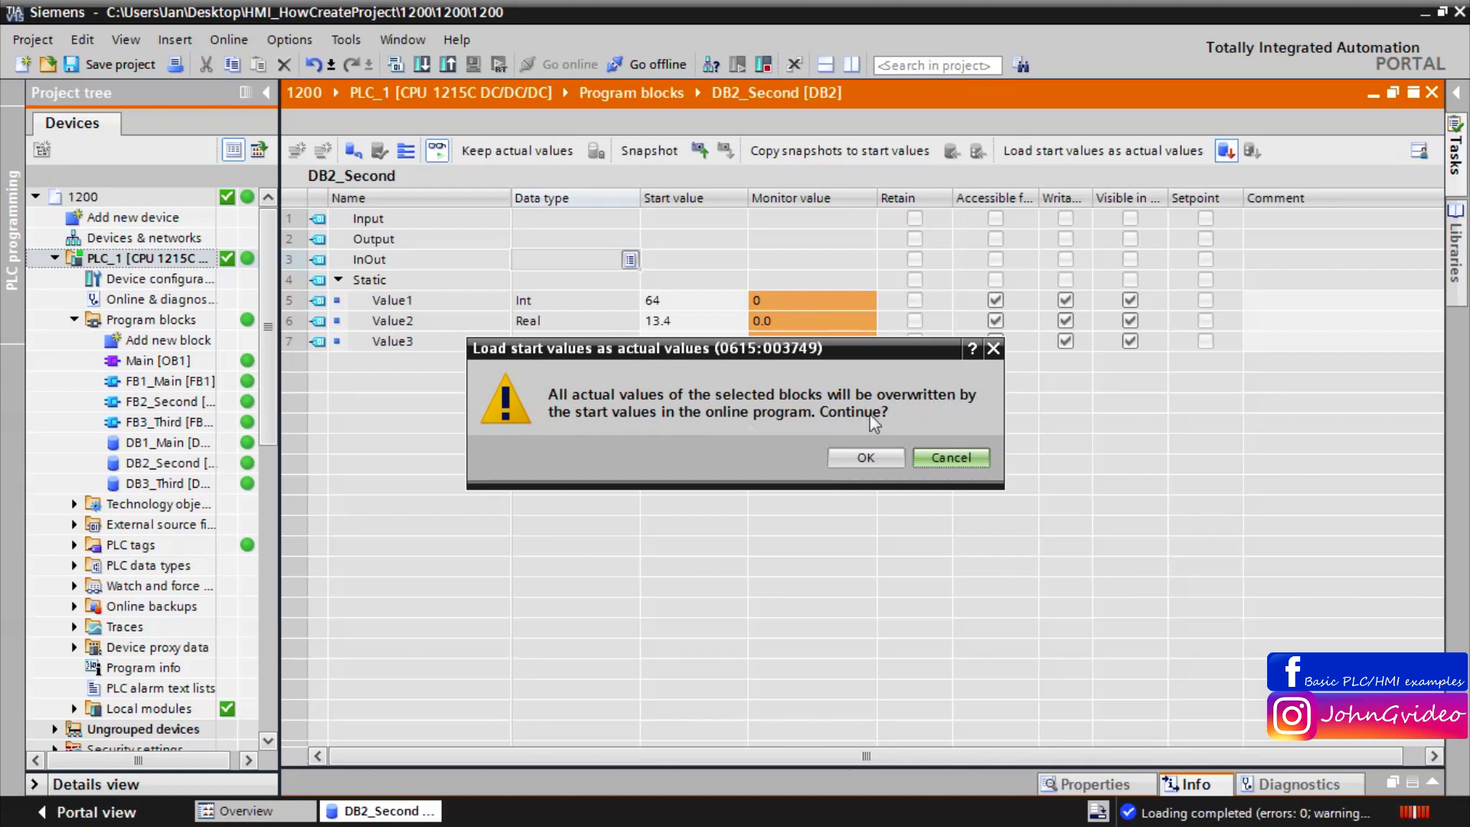
{"action": "left_click", "coordinate": [864, 456]}
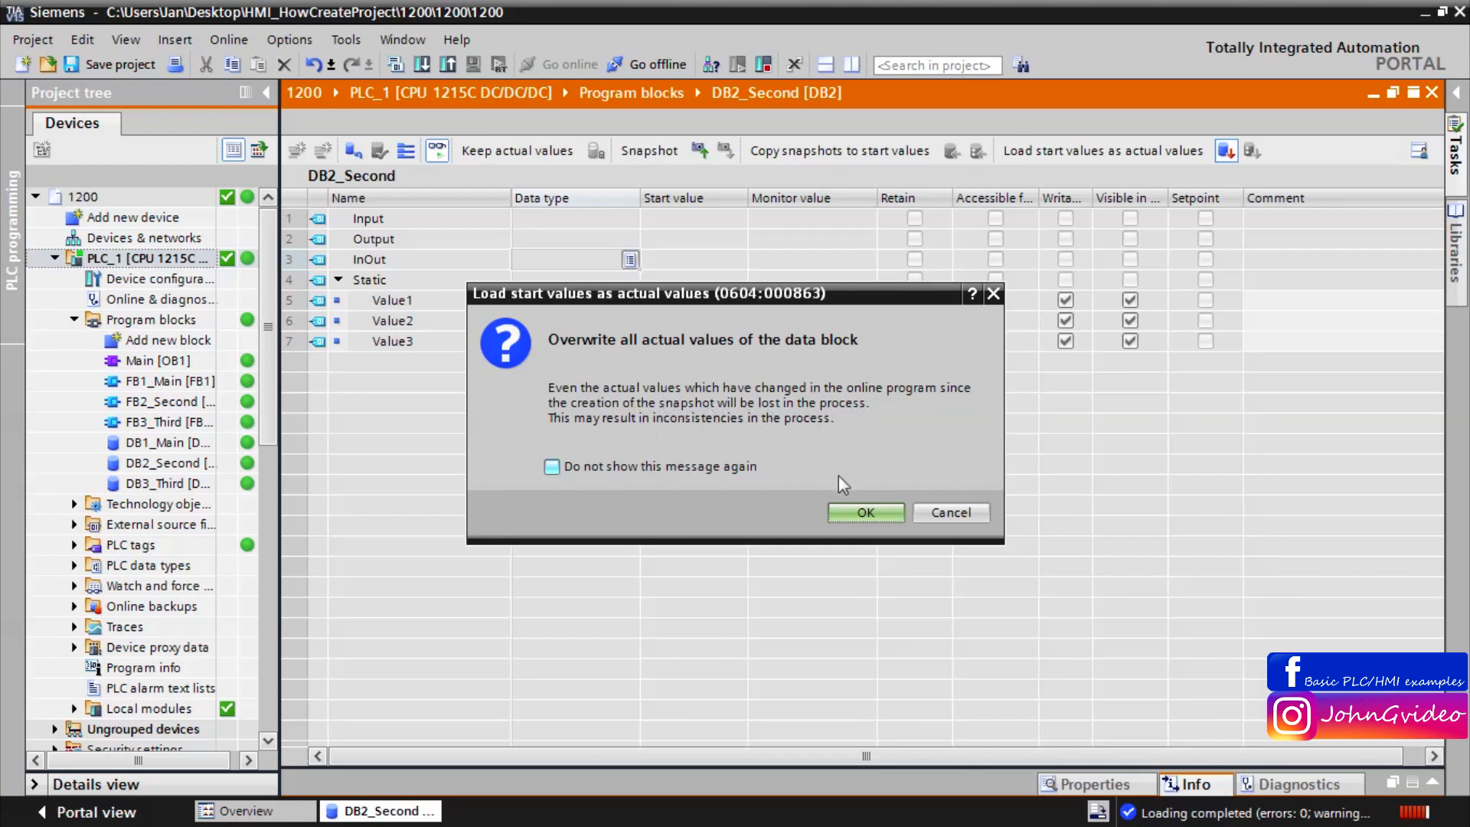
Confirm overwriting all of DB2_Second's actual values with start values 64, 13.4 and 39756.
{"action": "left_click", "coordinate": [864, 515]}
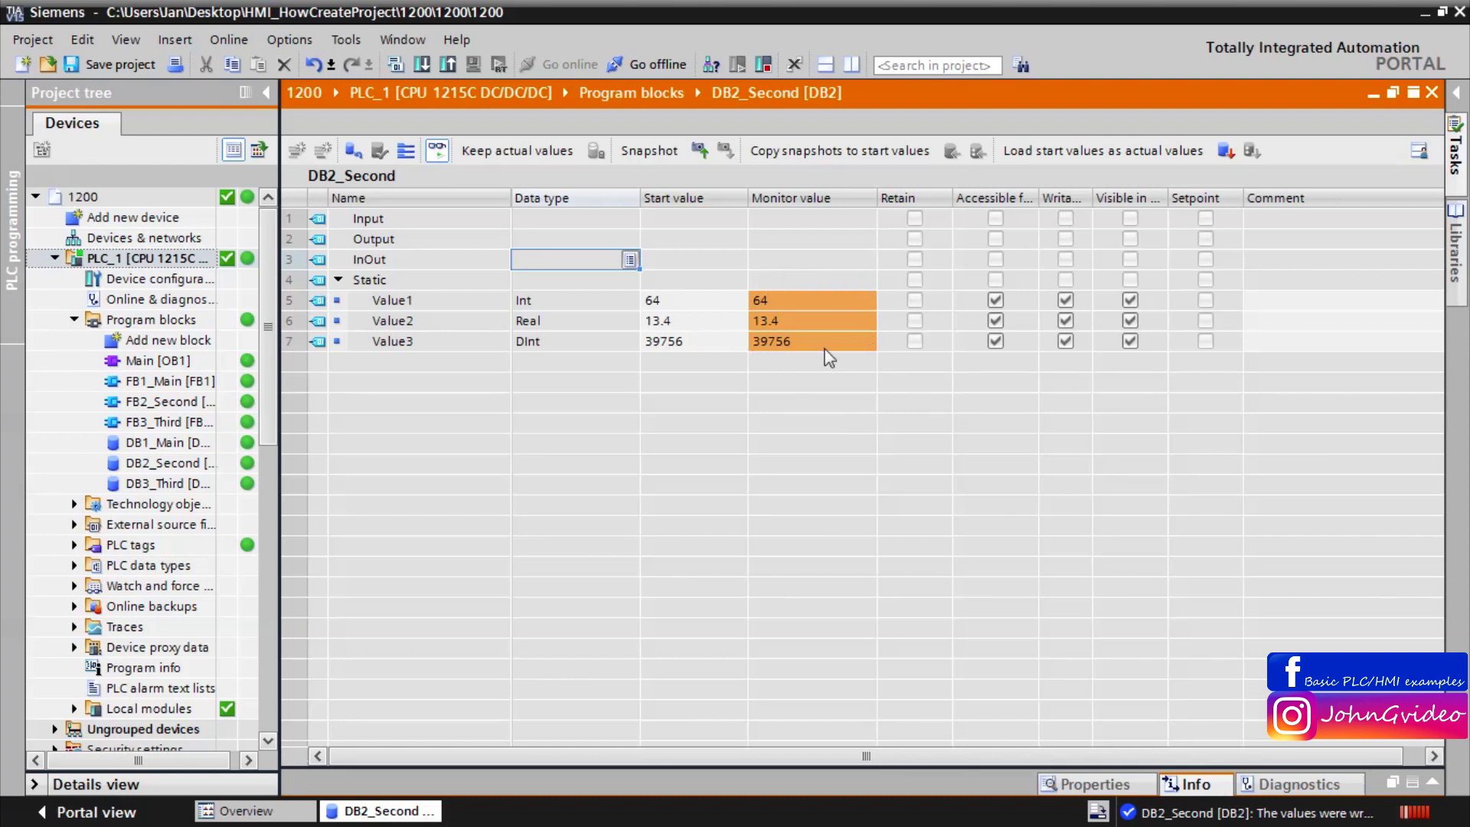
Modify the online values to 59 for Value1 and 49831 for Value3, then refresh monitoring.
{"action": "left_click", "coordinate": [772, 301]}
{"action": "key", "text": "shift+F2"}
{"action": "type", "text": "59"}
{"action": "key", "text": "Return"}
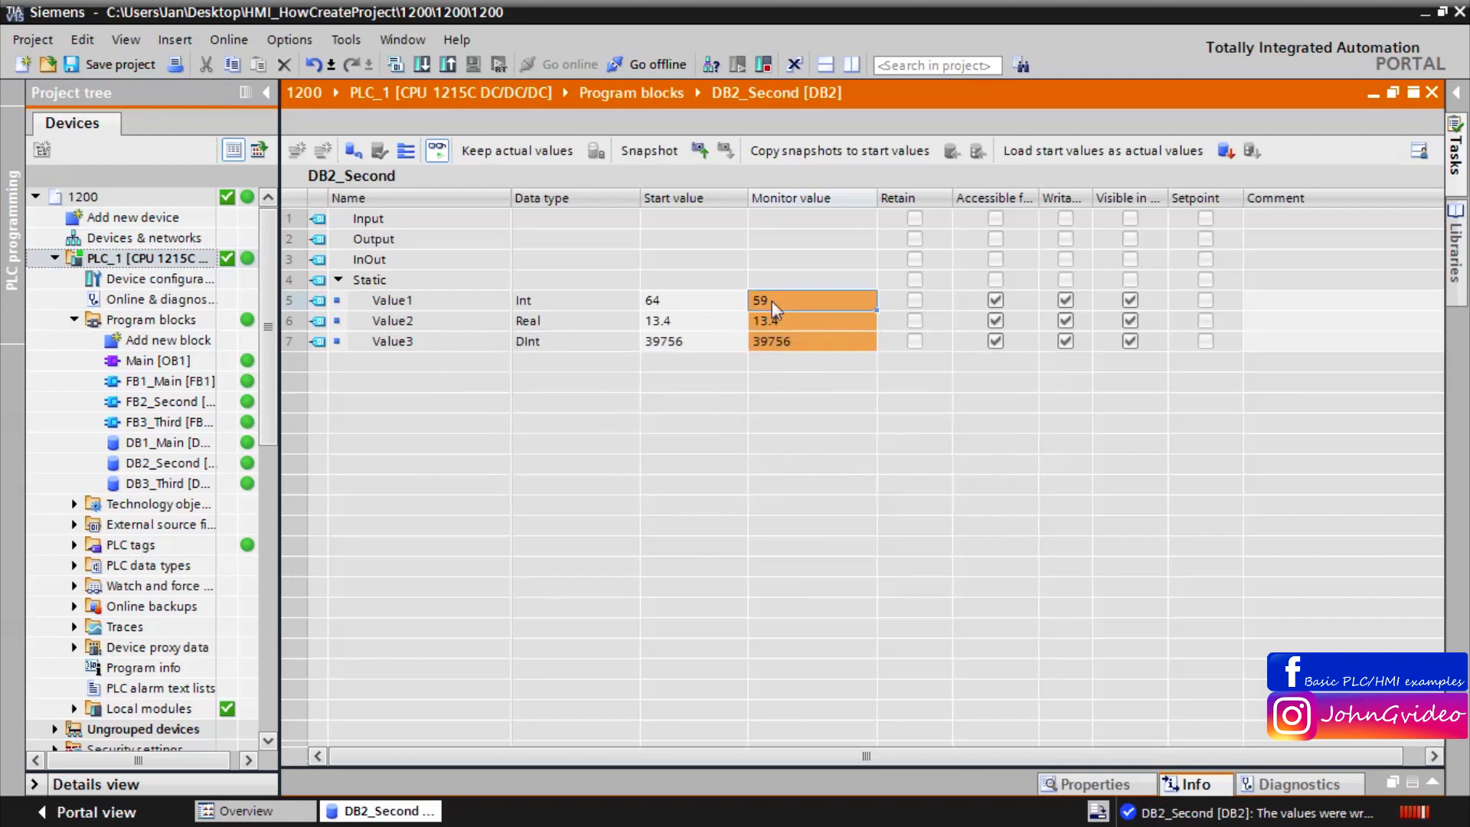
{"action": "left_click", "coordinate": [788, 343]}
{"action": "key", "text": "shift+F2"}
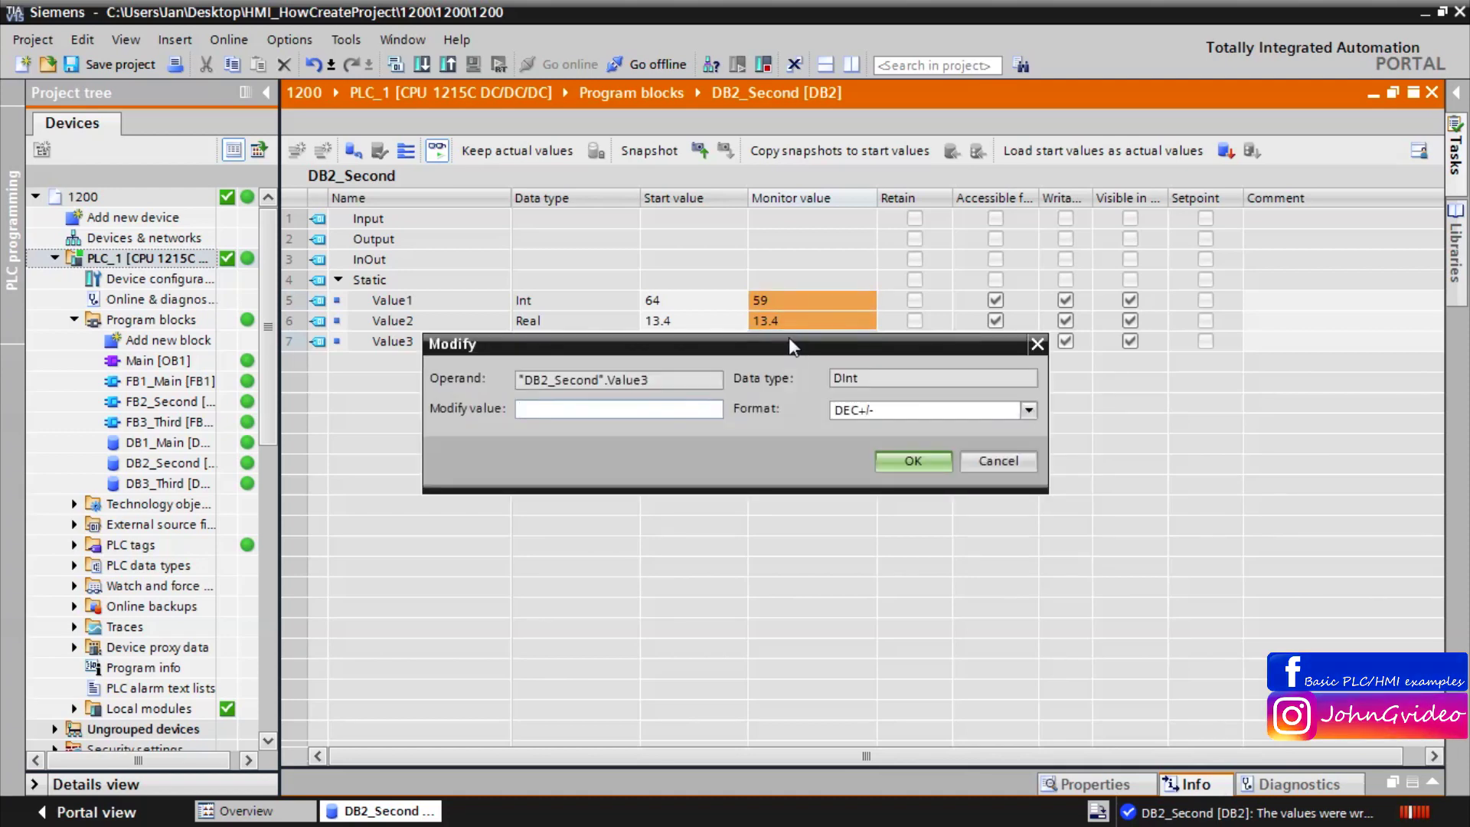
{"action": "type", "text": "49831"}
{"action": "left_click", "coordinate": [904, 463]}
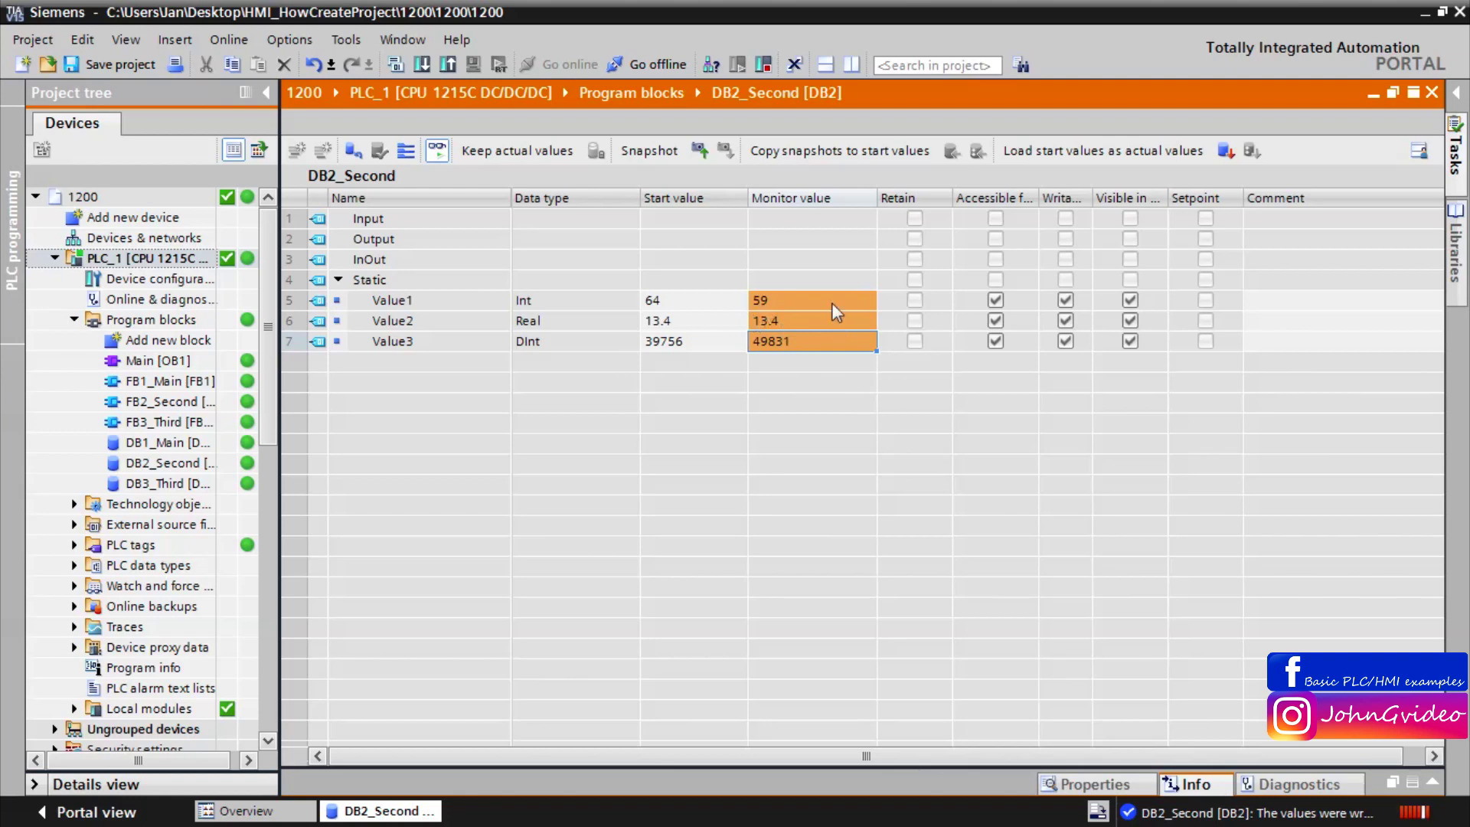
{"action": "left_click", "coordinate": [436, 150]}
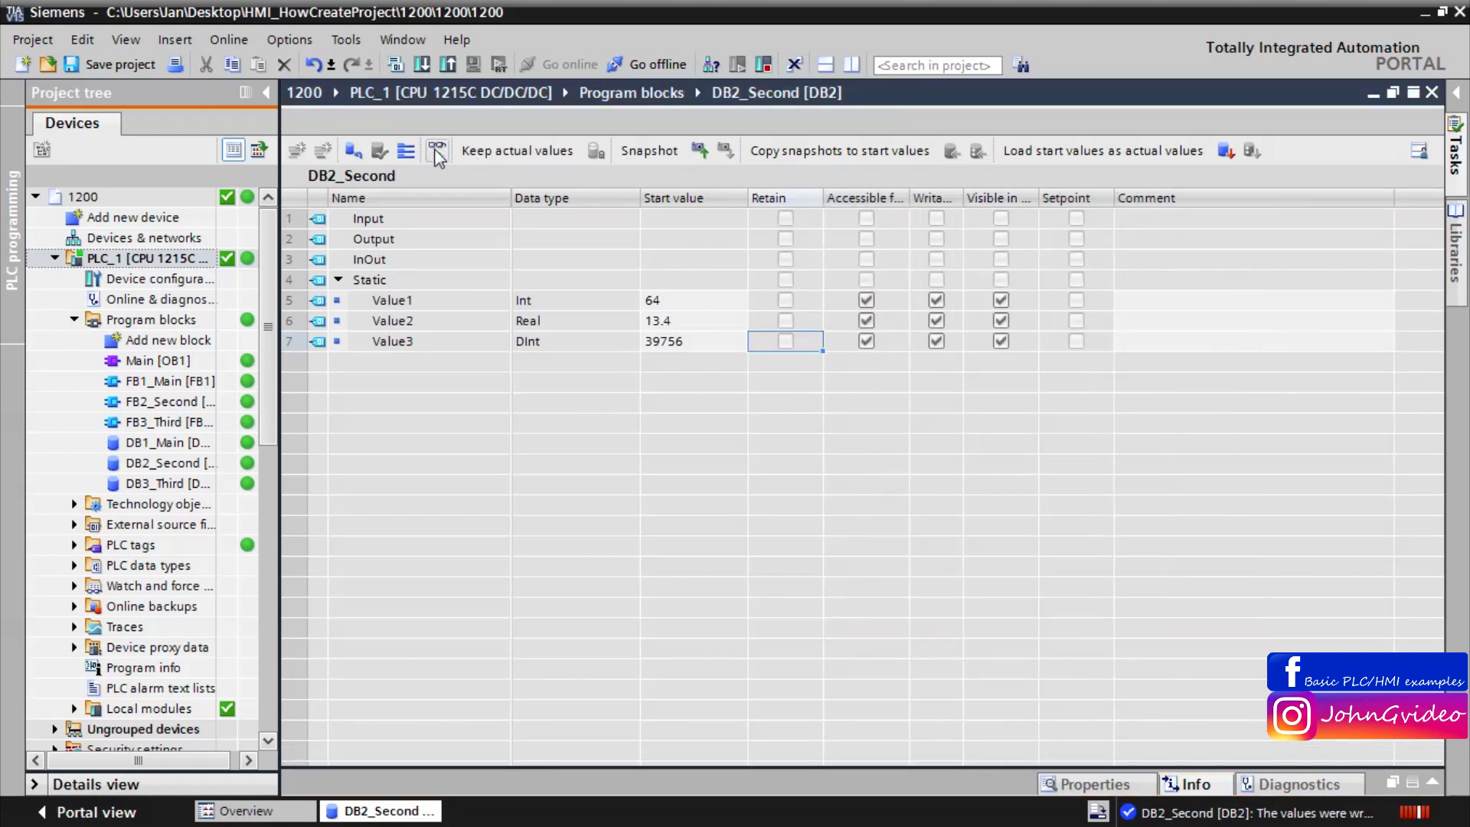
{"action": "left_click", "coordinate": [436, 150]}
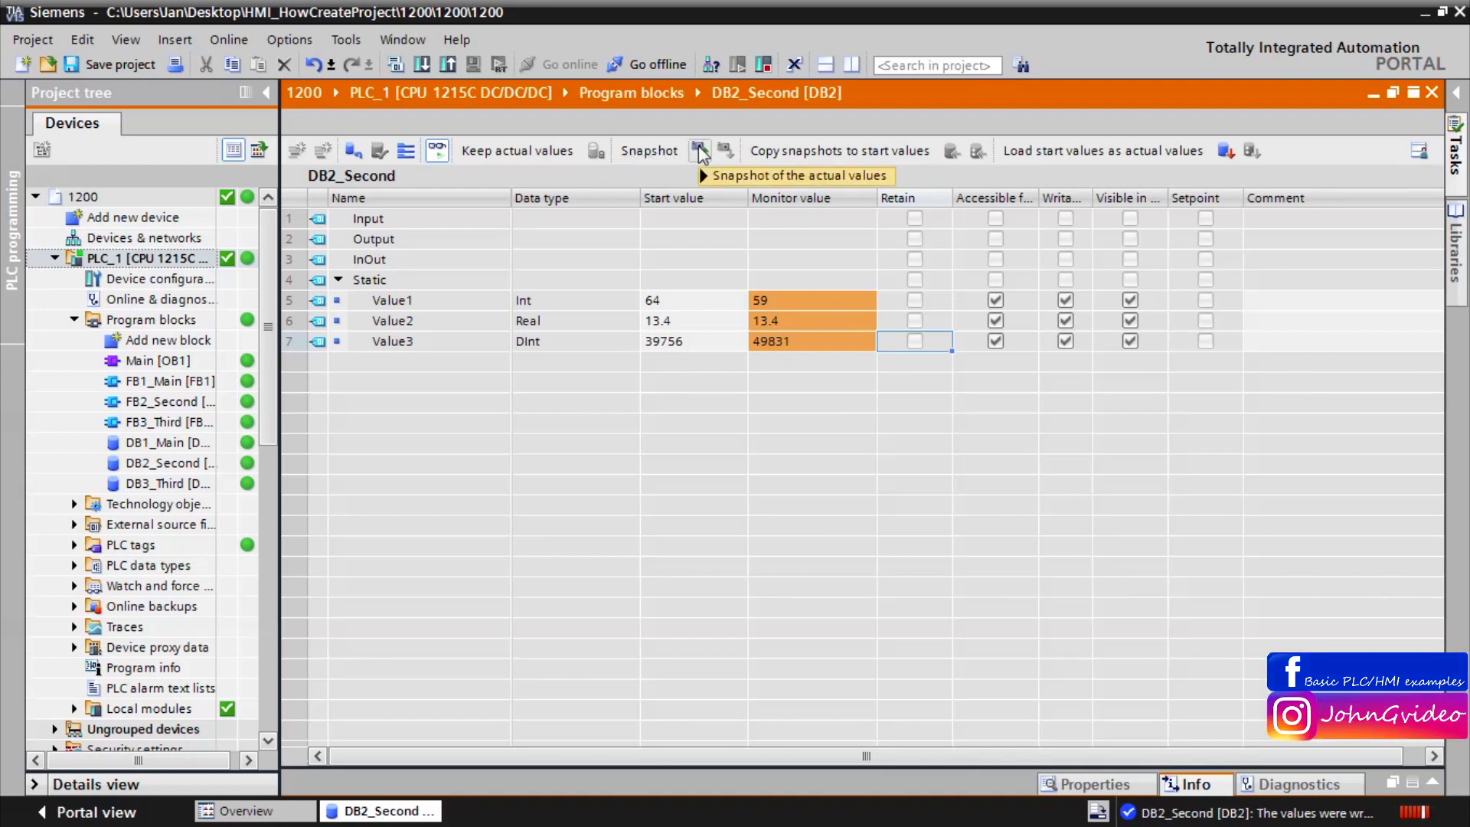
Take a snapshot of DB2_Second's current actual values 59, 13.4 and 49831.
{"action": "mouse_move", "coordinate": [703, 175]}
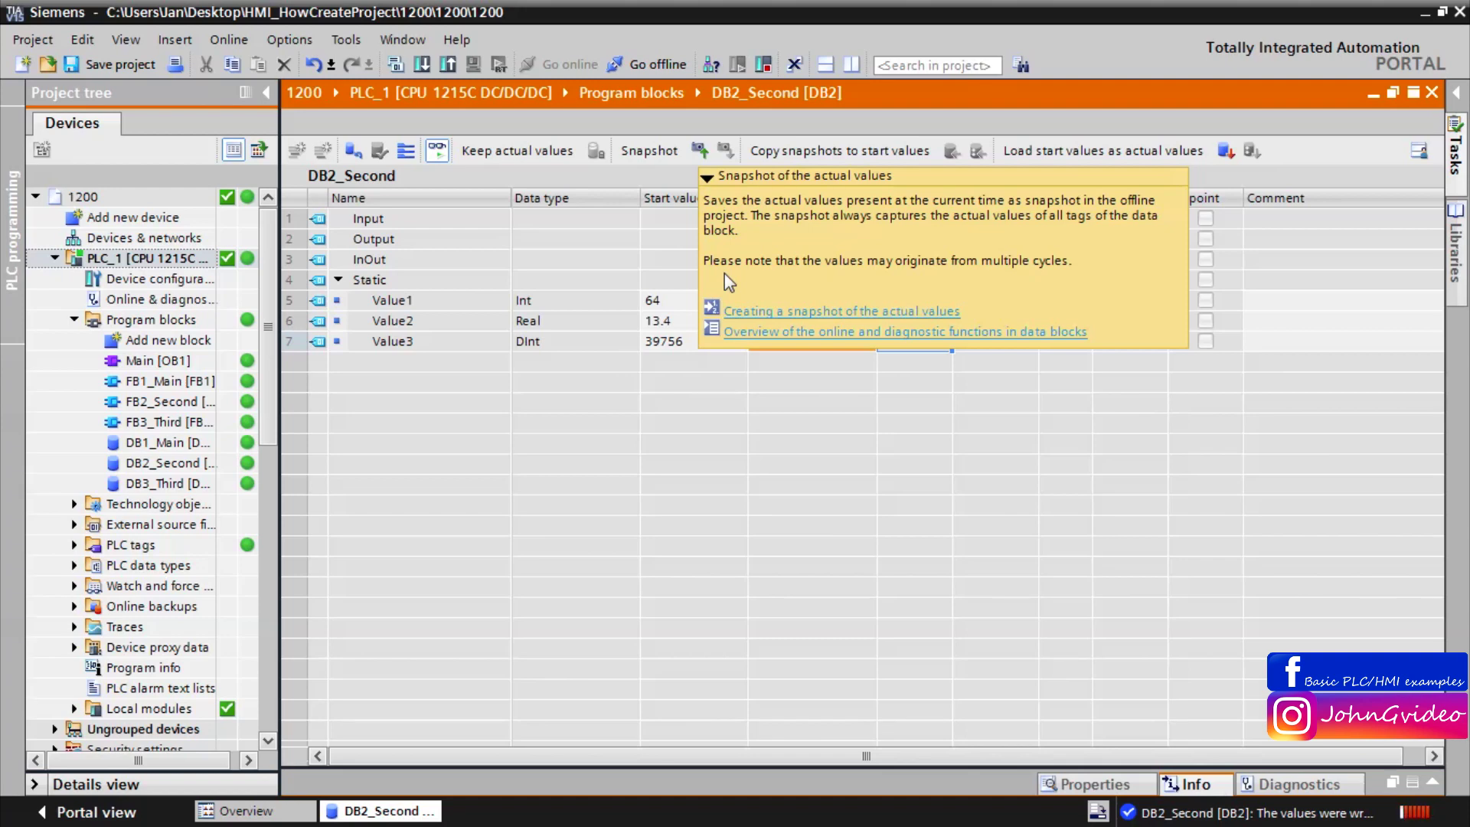
{"action": "left_click", "coordinate": [708, 179]}
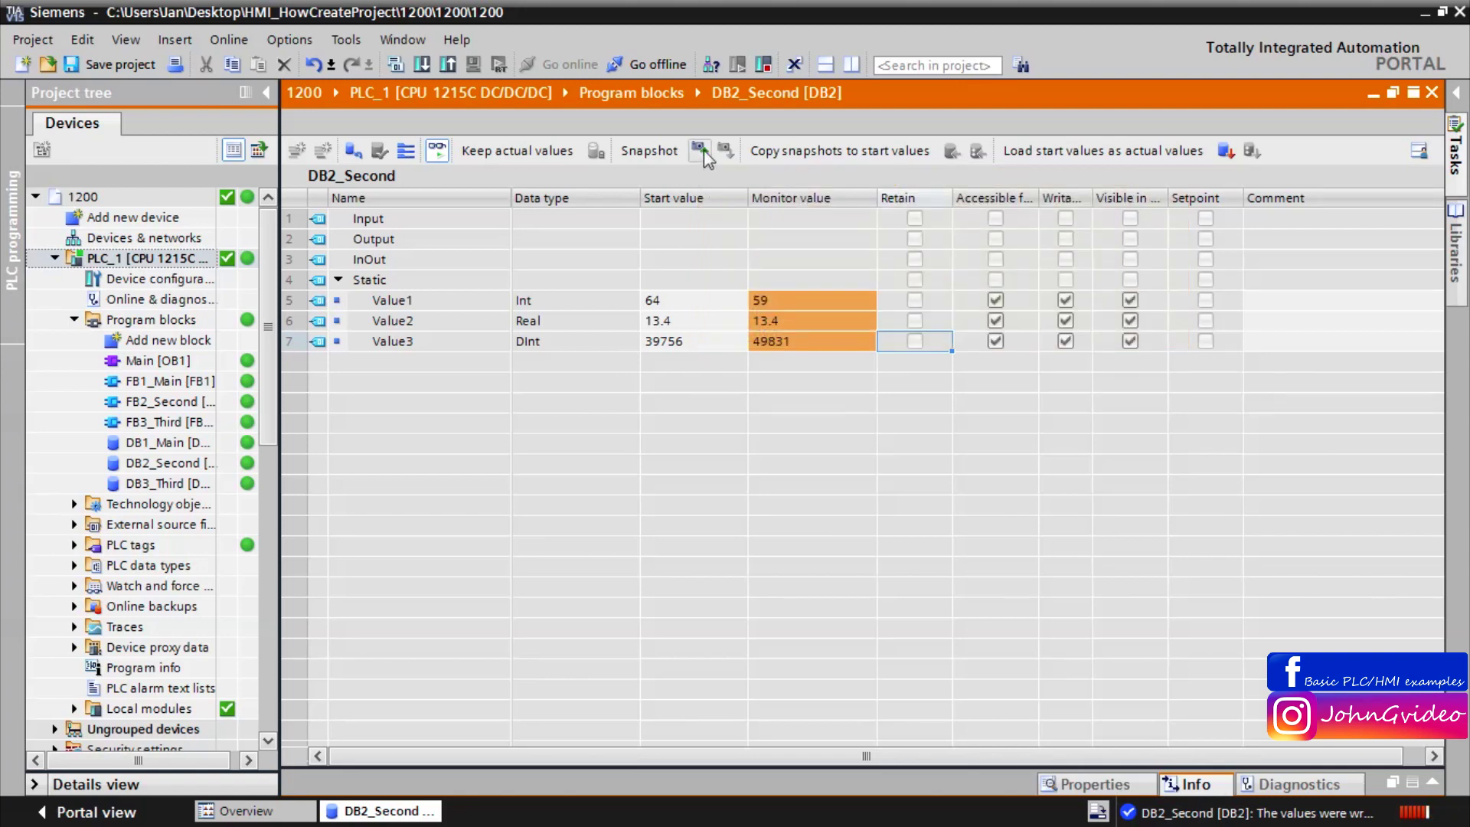
{"action": "left_click", "coordinate": [704, 150]}
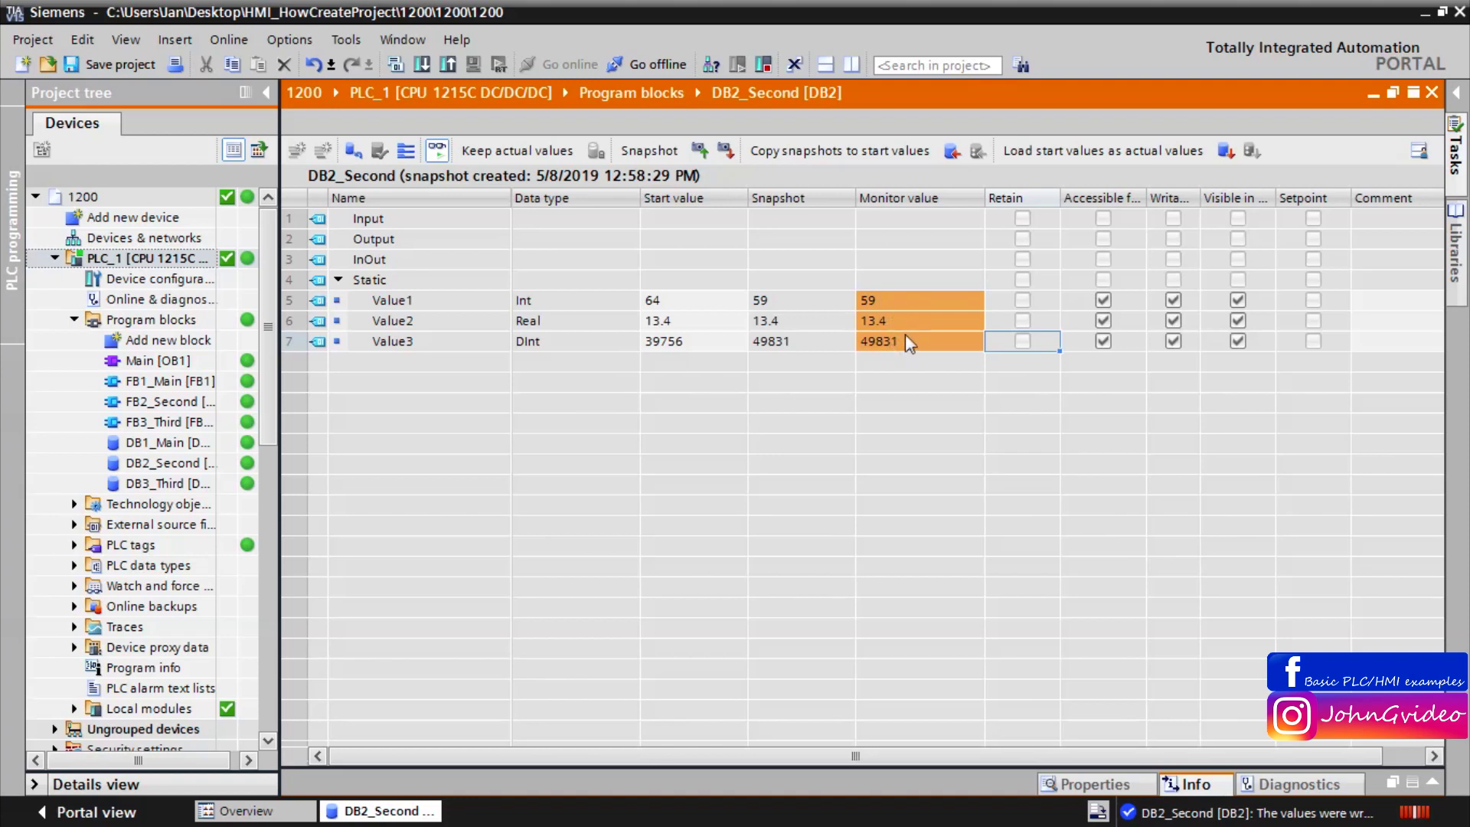
{"action": "left_click", "coordinate": [894, 301]}
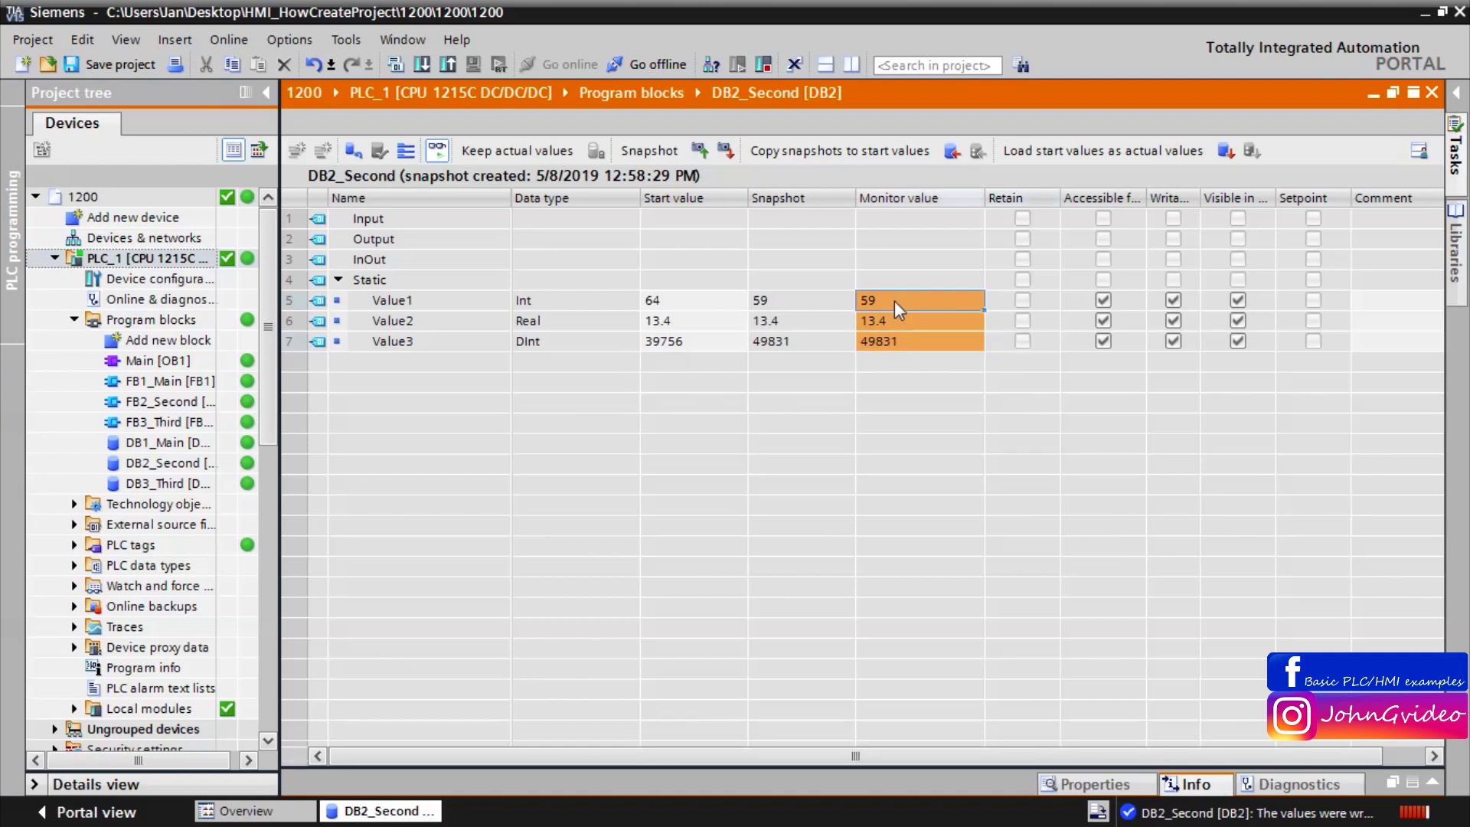
Modify Value1's online value to 99 and Value2's to 12.1.
{"action": "key", "text": "shift+F2"}
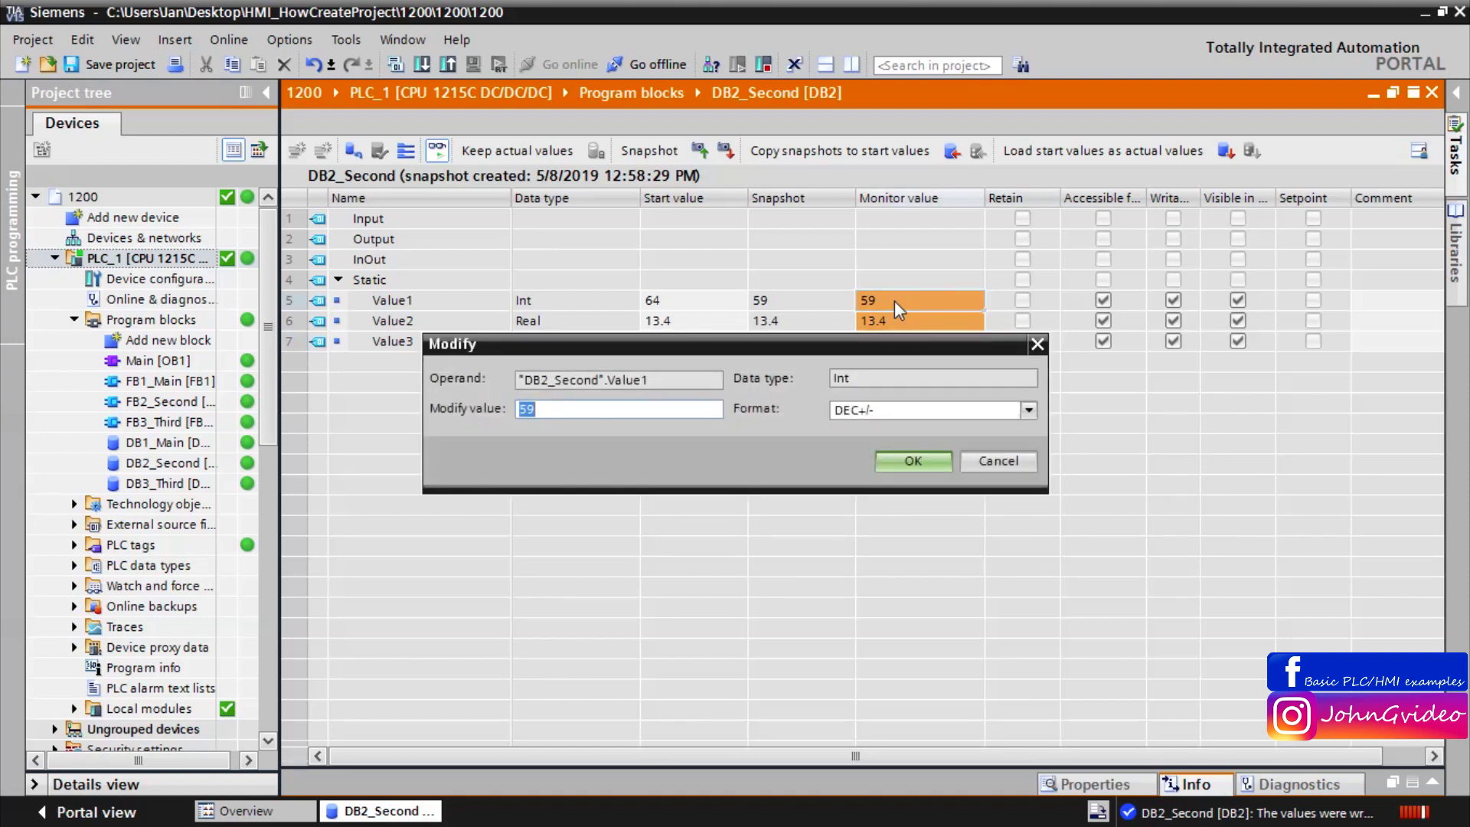
{"action": "type", "text": "99"}
{"action": "key", "text": "Return"}
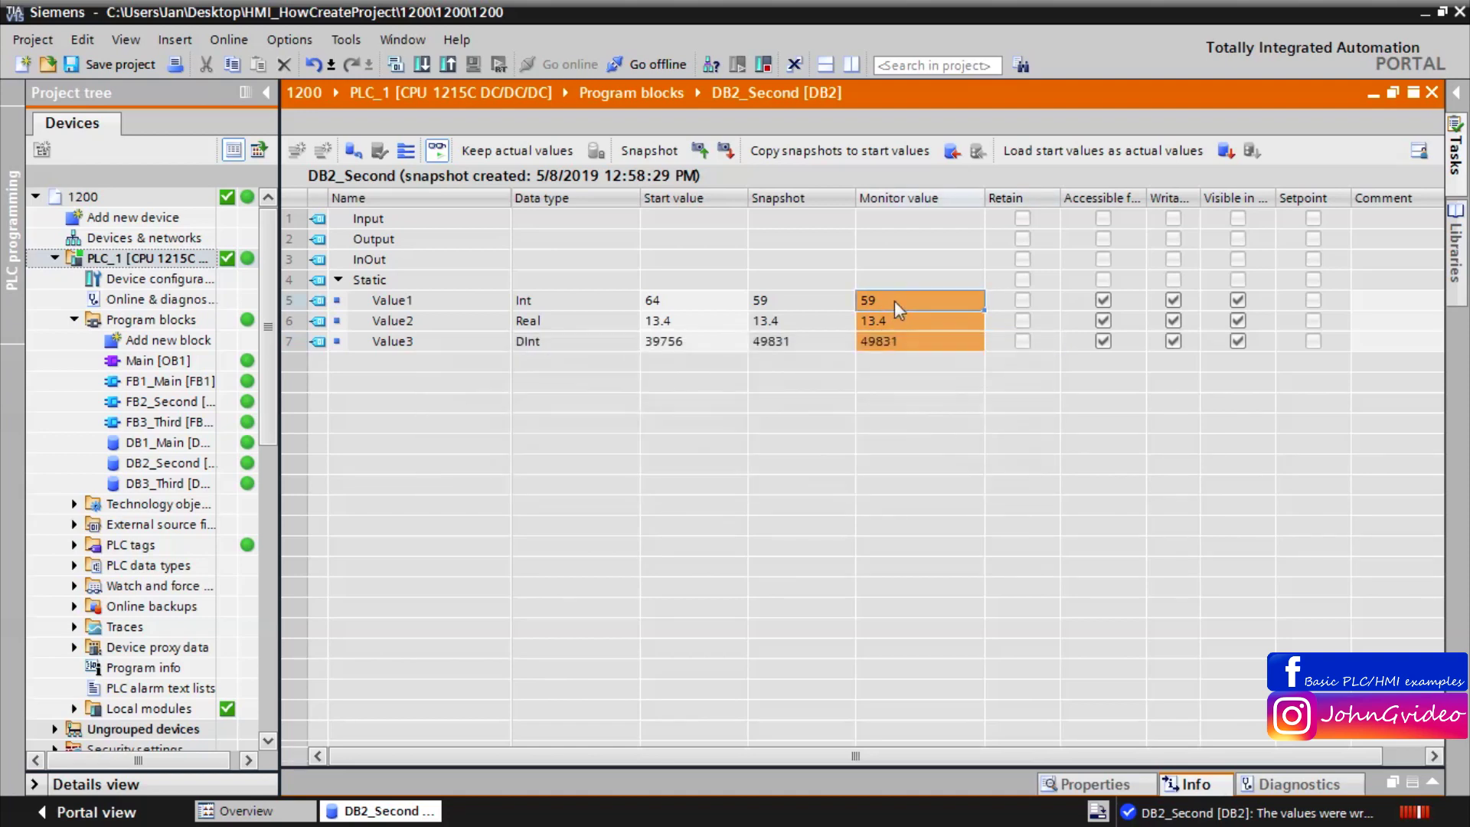
{"action": "double_click", "coordinate": [893, 320]}
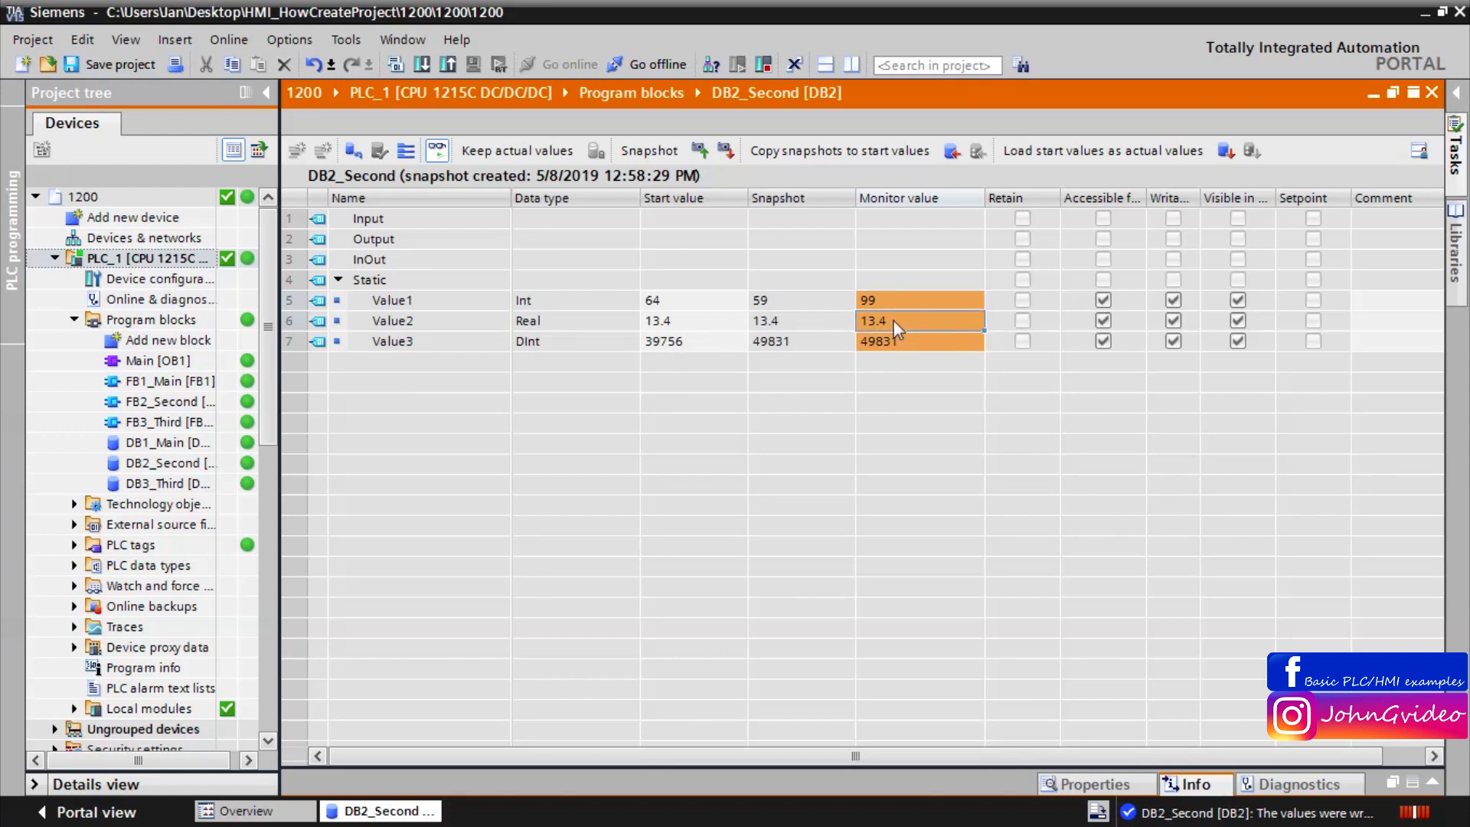
{"action": "type", "text": "1"}
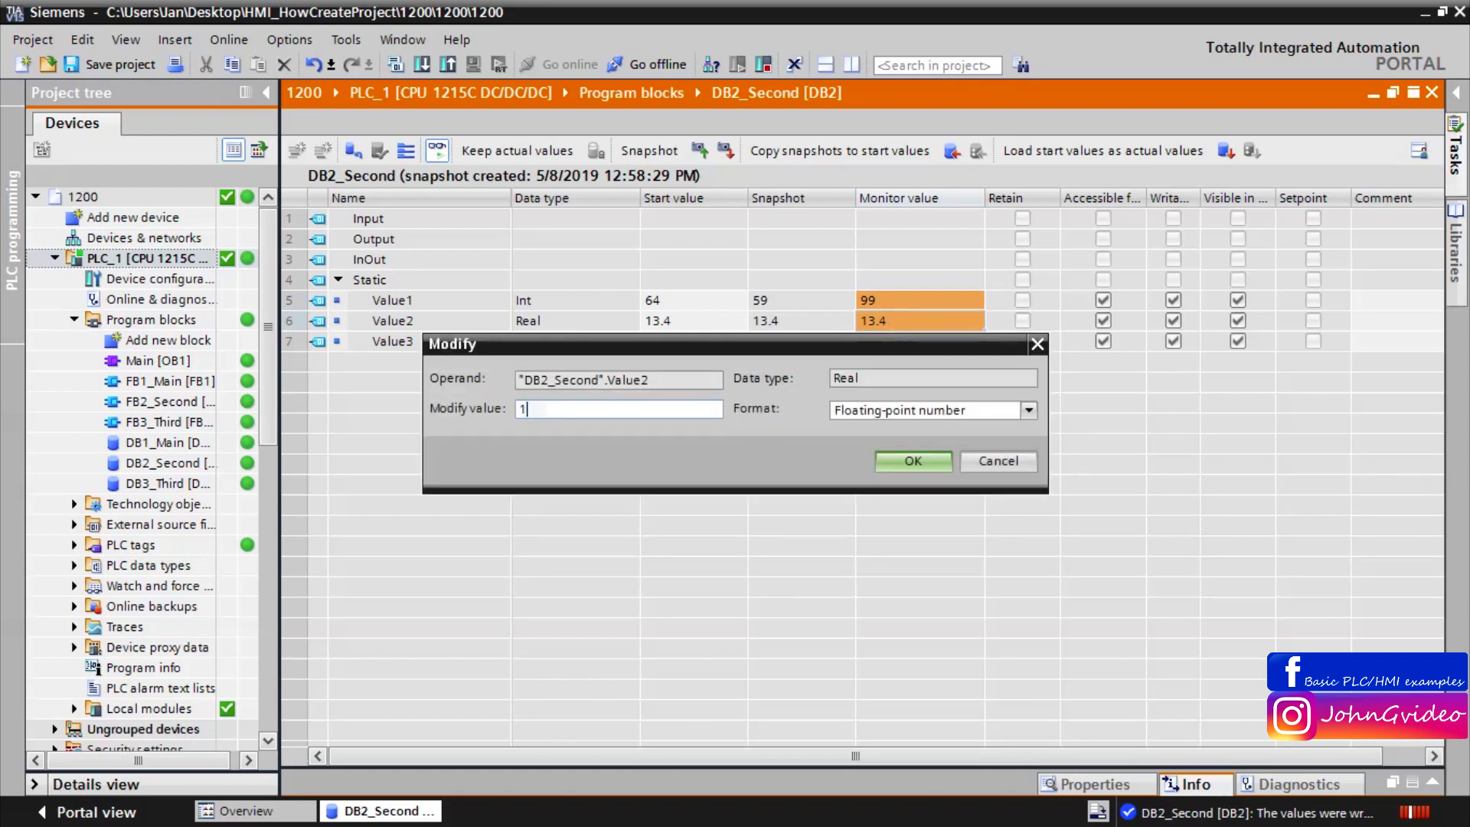
{"action": "type", "text": "2.1"}
{"action": "key", "text": "Return"}
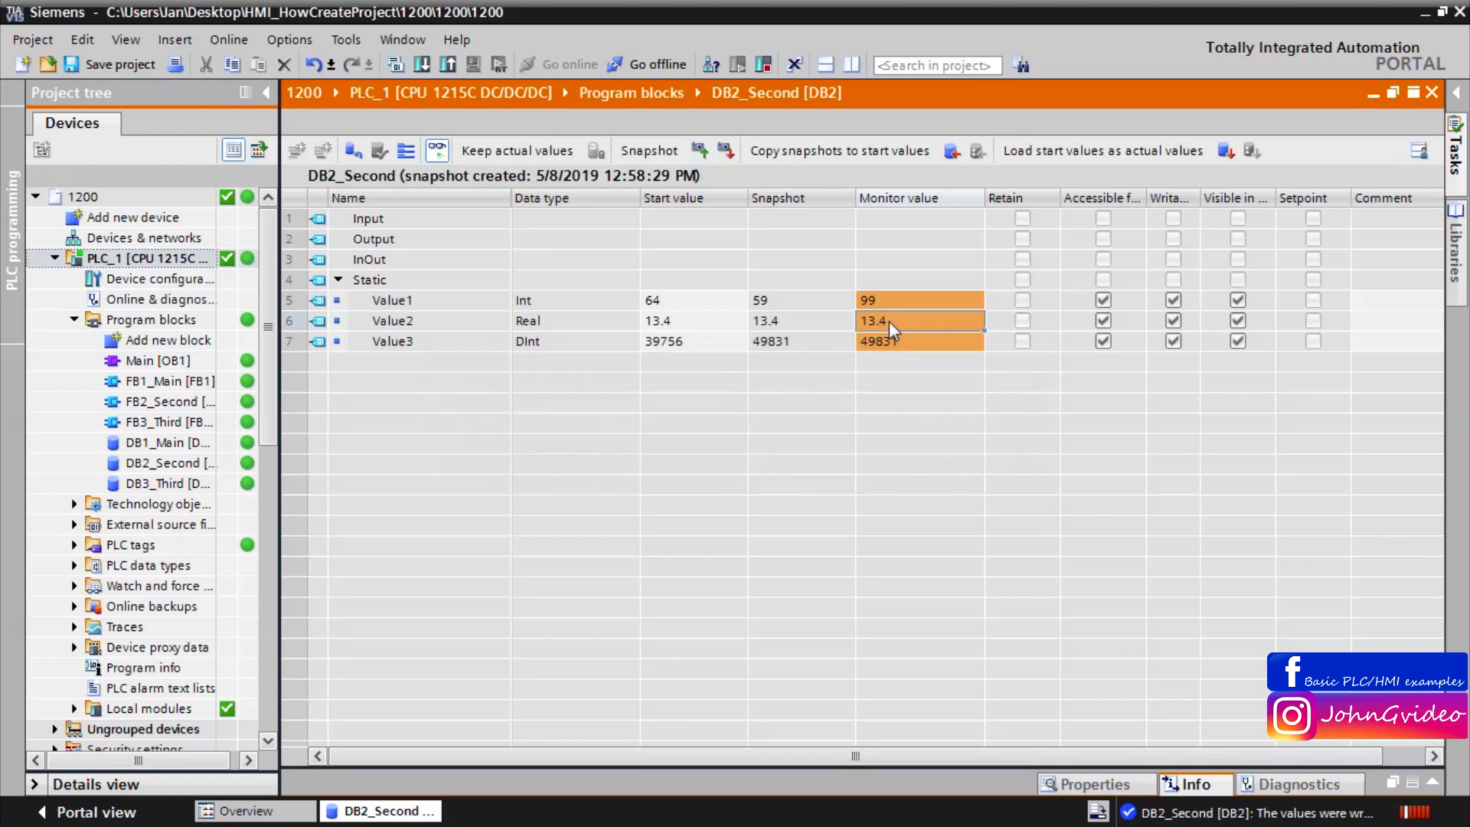
{"action": "left_click", "coordinate": [889, 347]}
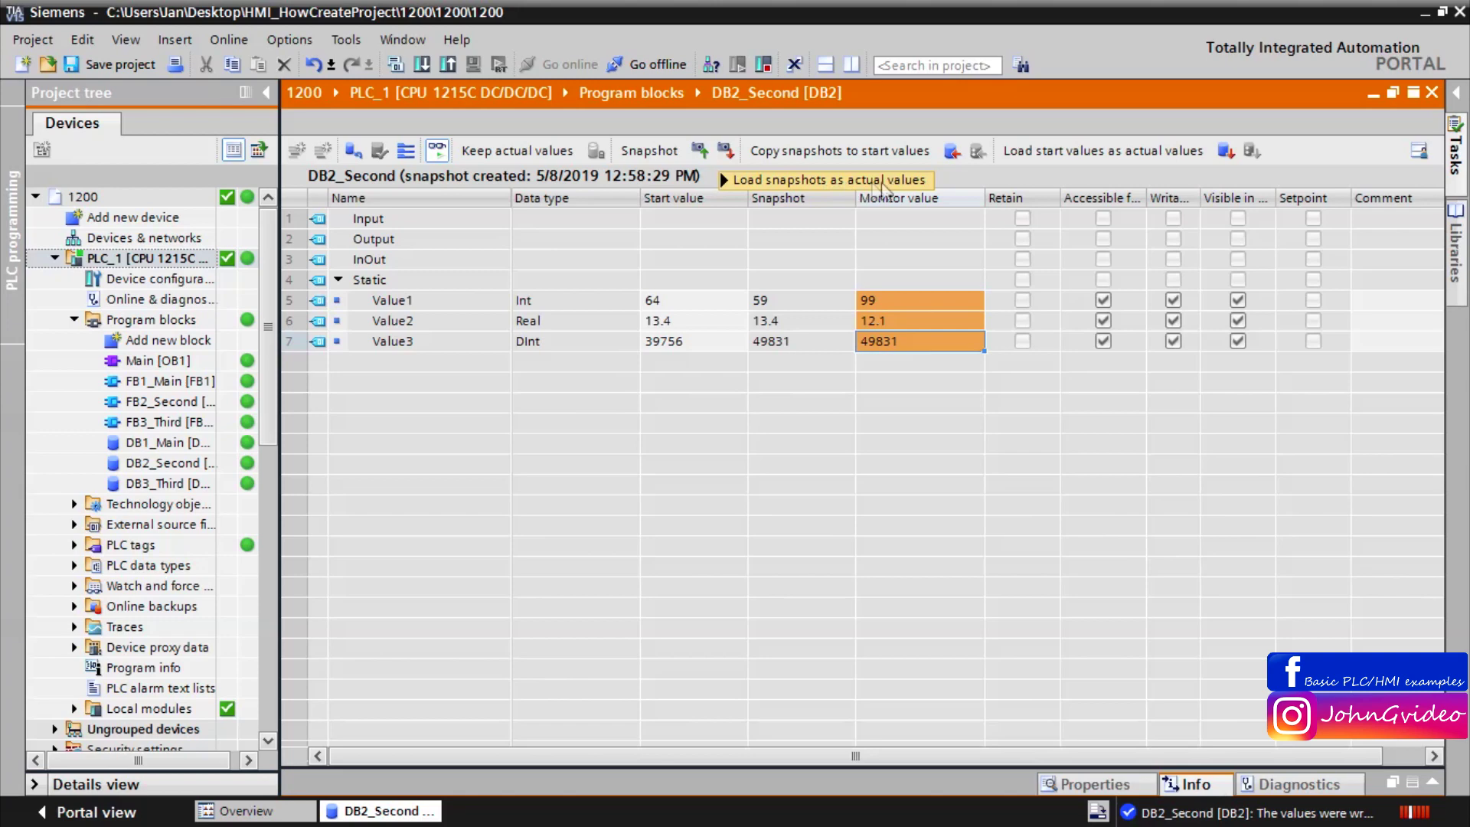
Load the snapshot back as actual values, confirming both overwrite prompts.
{"action": "mouse_move", "coordinate": [918, 188]}
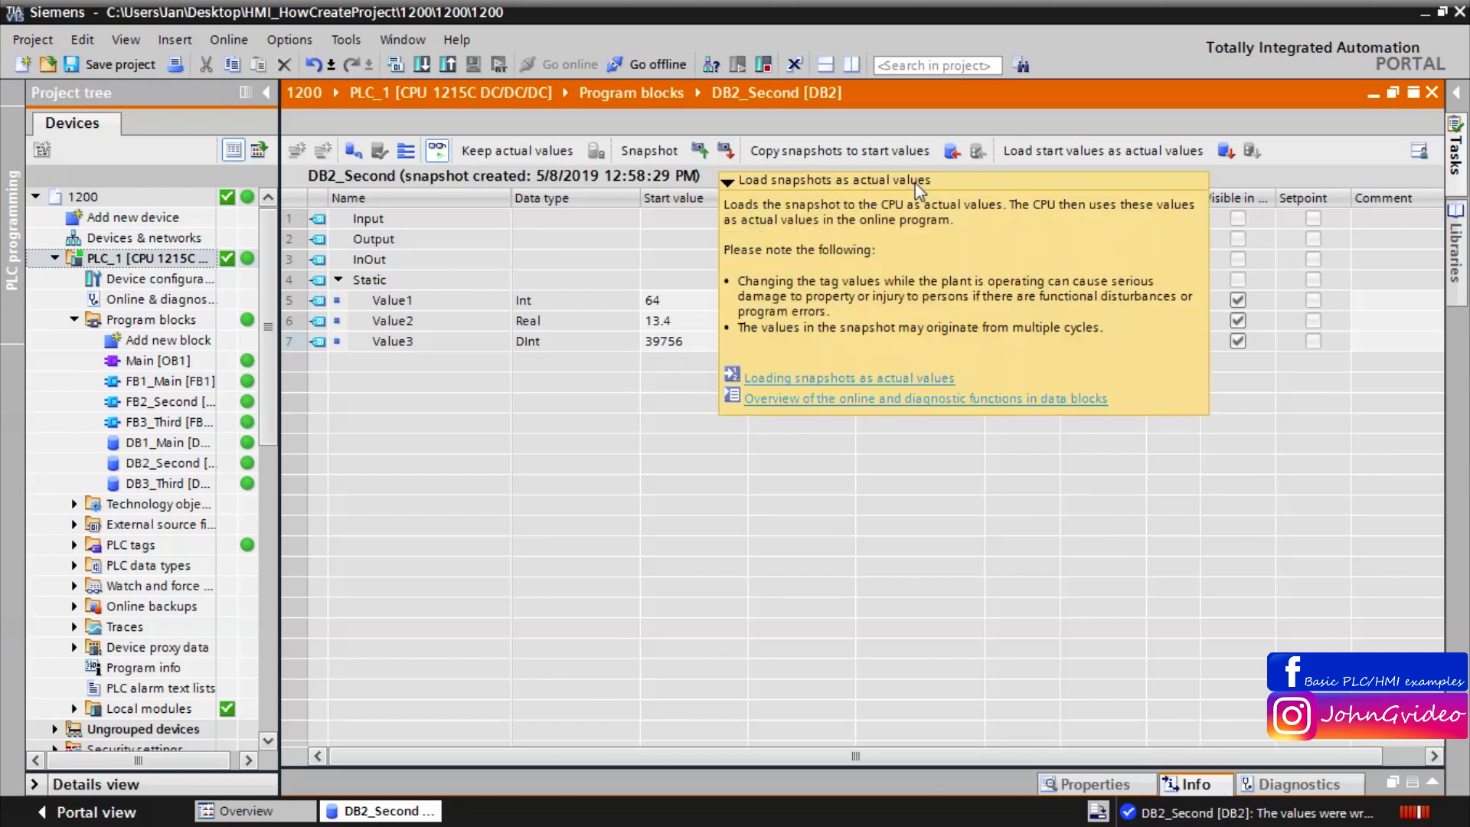
{"action": "left_click", "coordinate": [725, 153]}
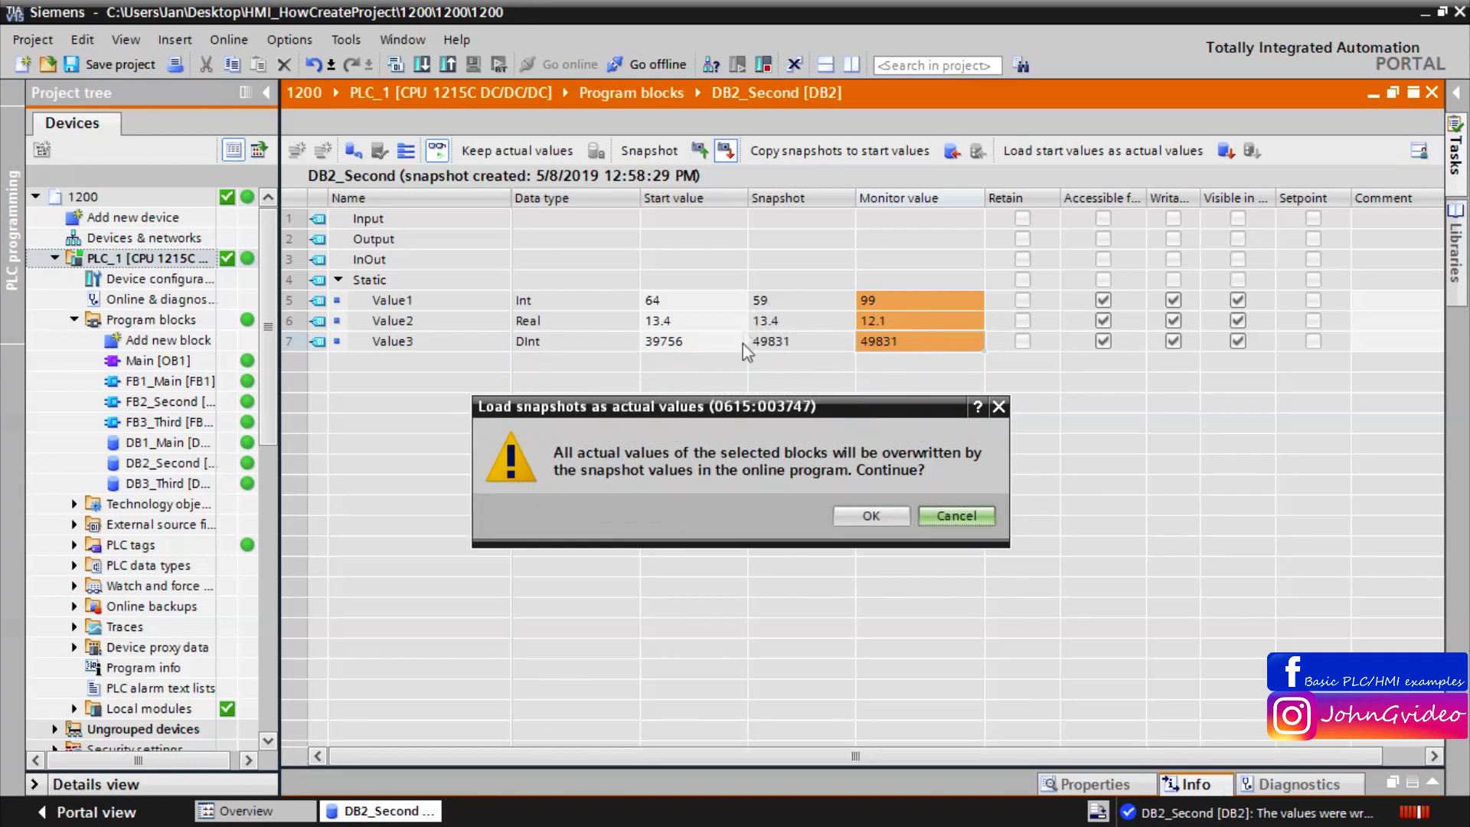
{"action": "left_click", "coordinate": [863, 517]}
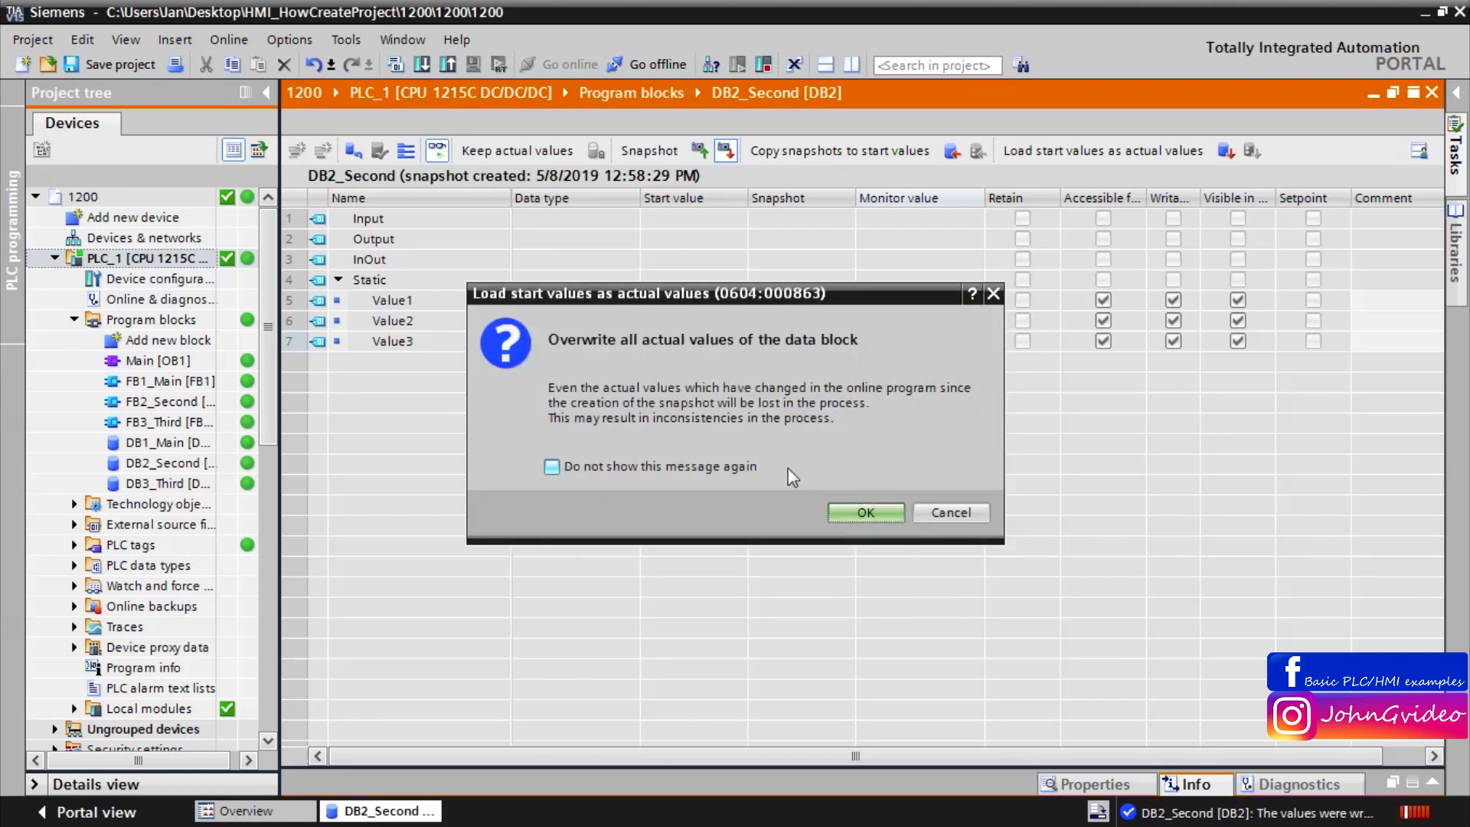
{"action": "left_click", "coordinate": [865, 511]}
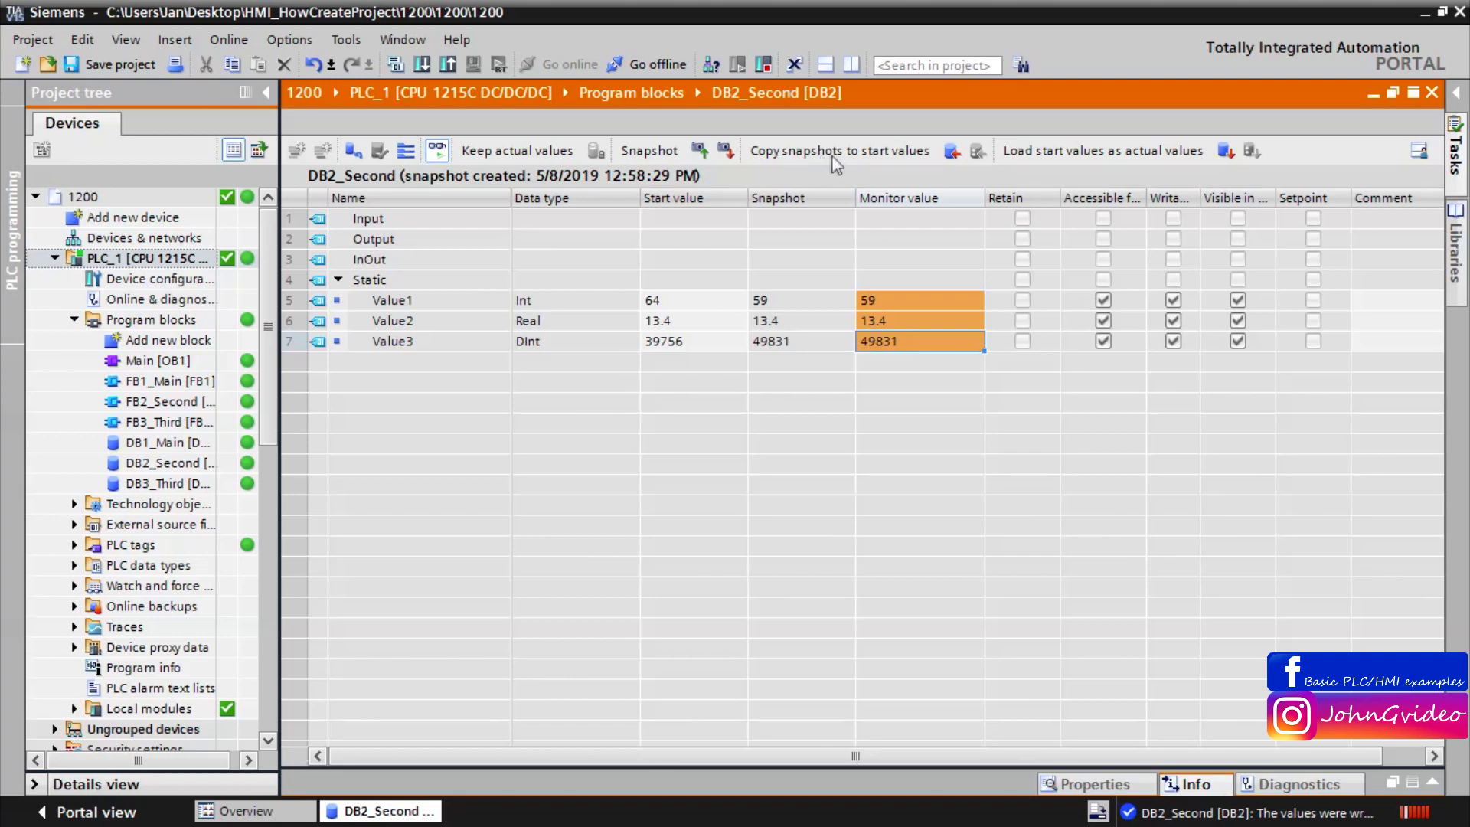
{"action": "left_click", "coordinate": [879, 300]}
{"action": "key", "text": "shift+F2"}
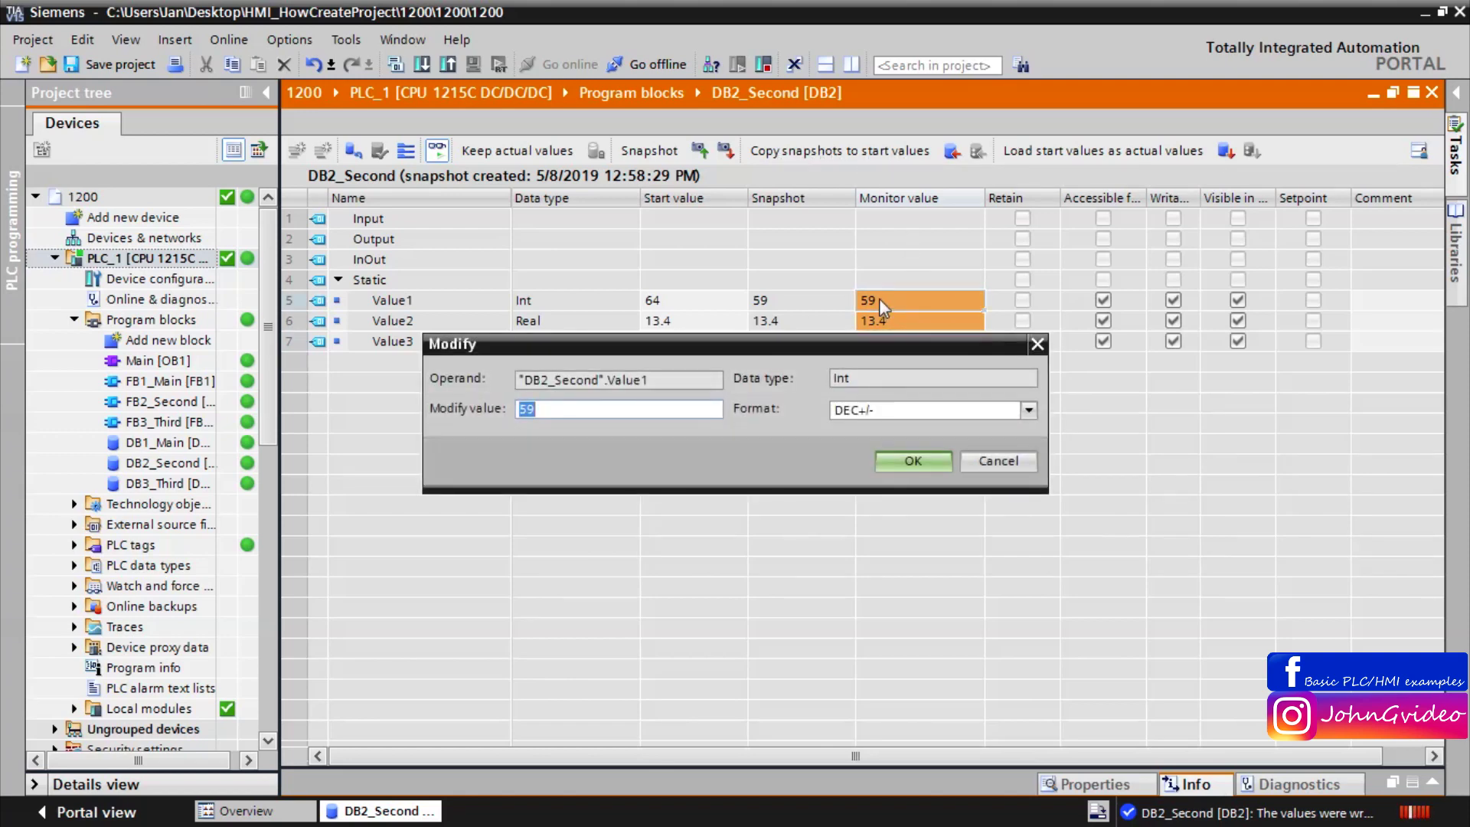
Change Value1's online value to 84 and snapshot DB2_Second's actual values (84, 13.4, 49831).
{"action": "type", "text": "44"}
{"action": "key", "text": "Return"}
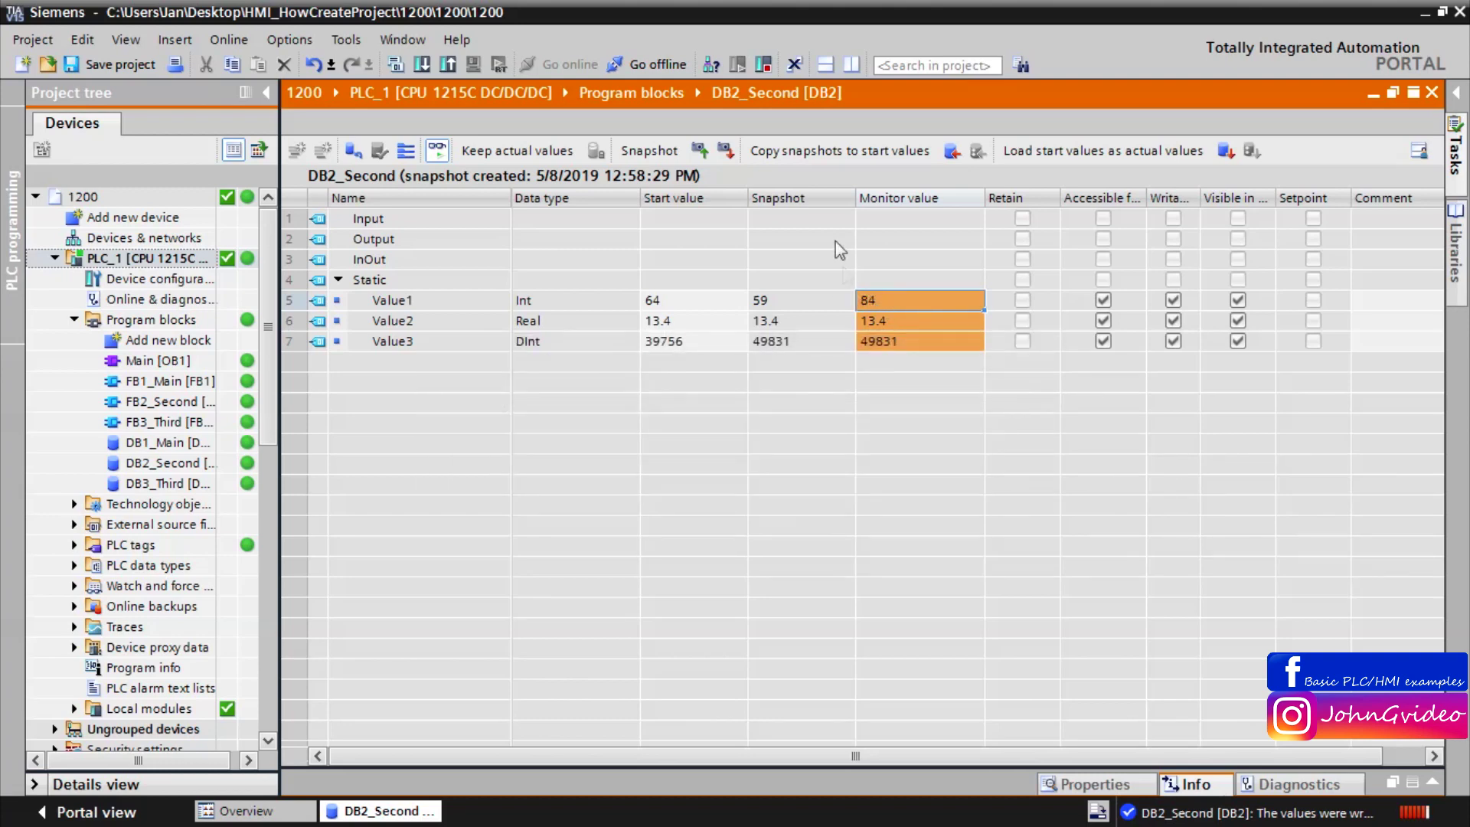
{"action": "left_click", "coordinate": [700, 150]}
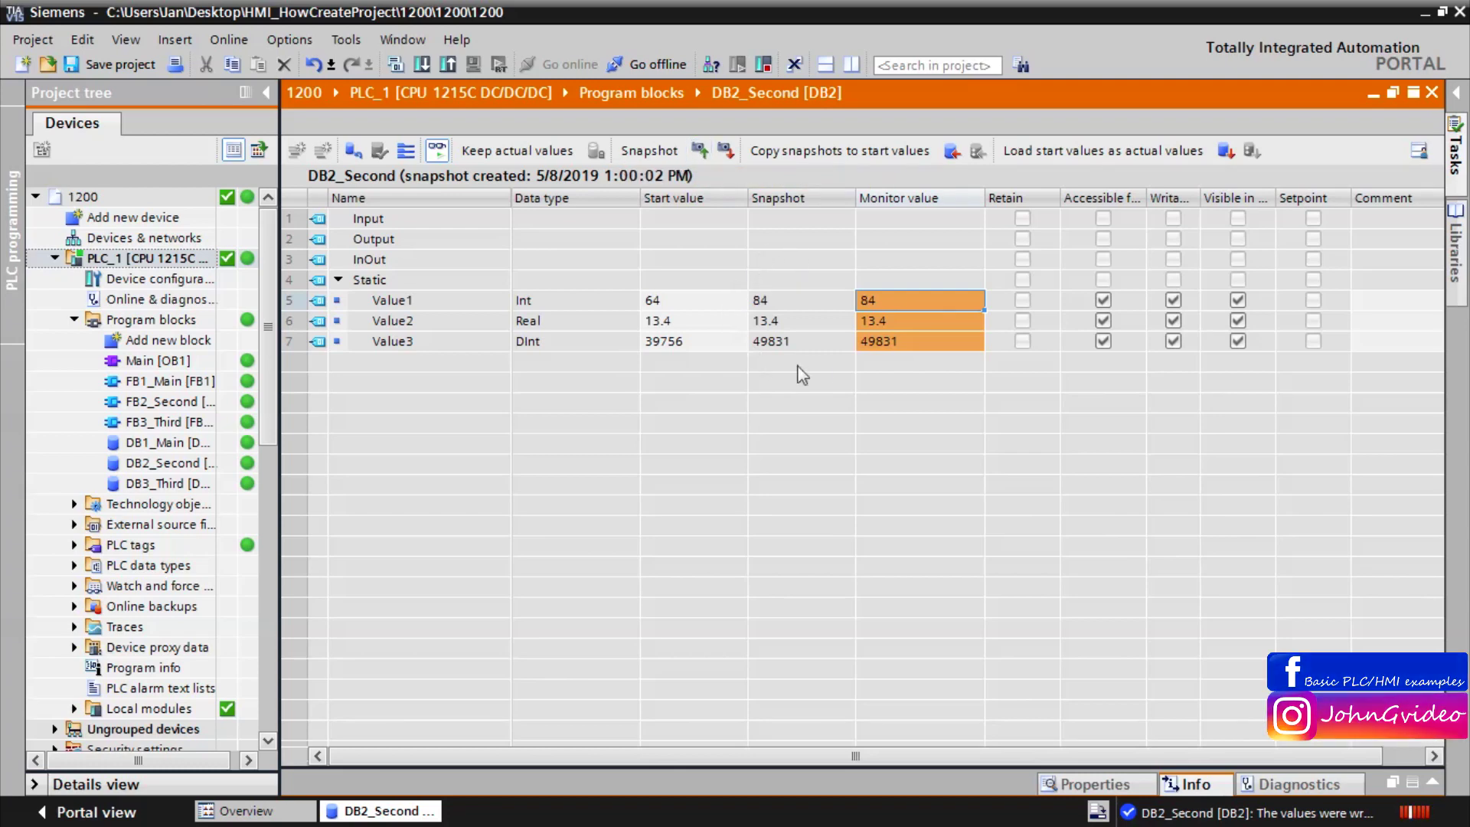
Overwrite all DB2_Second start values with the snapshot, confirming Value1 now starts at 84.
{"action": "left_click", "coordinate": [954, 150]}
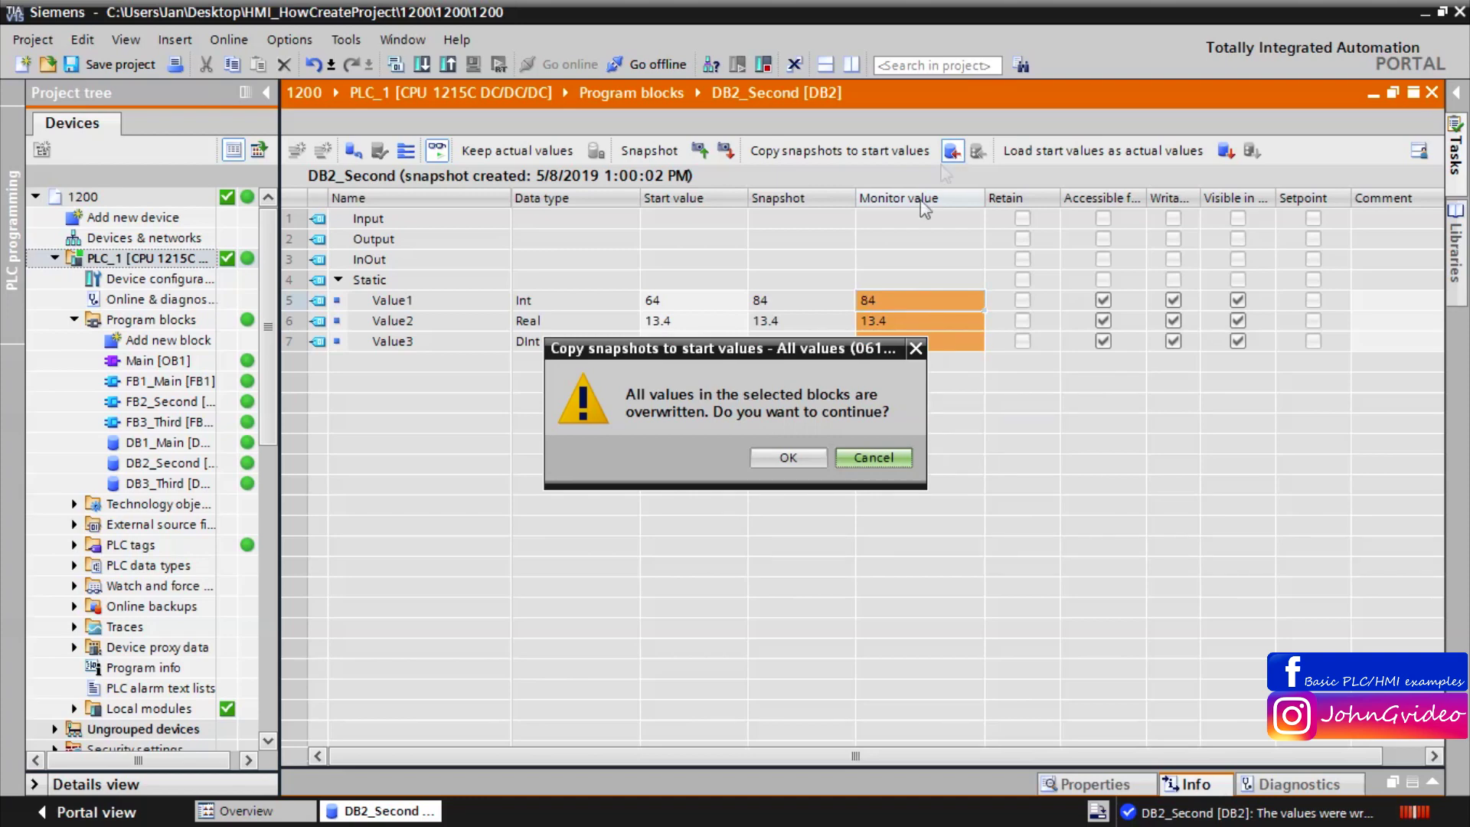
{"action": "left_click", "coordinate": [785, 459]}
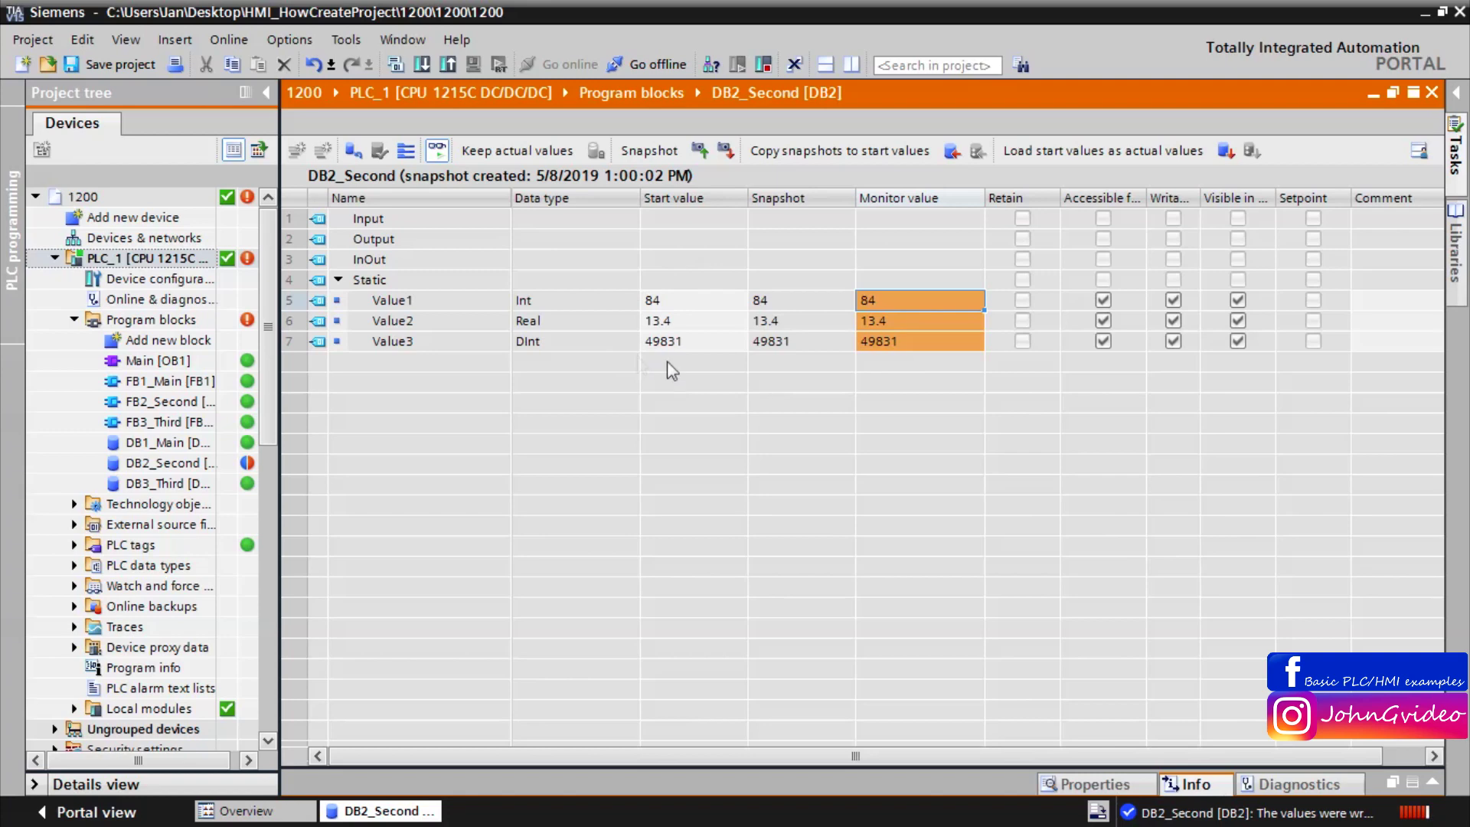
{"action": "left_click", "coordinate": [666, 297]}
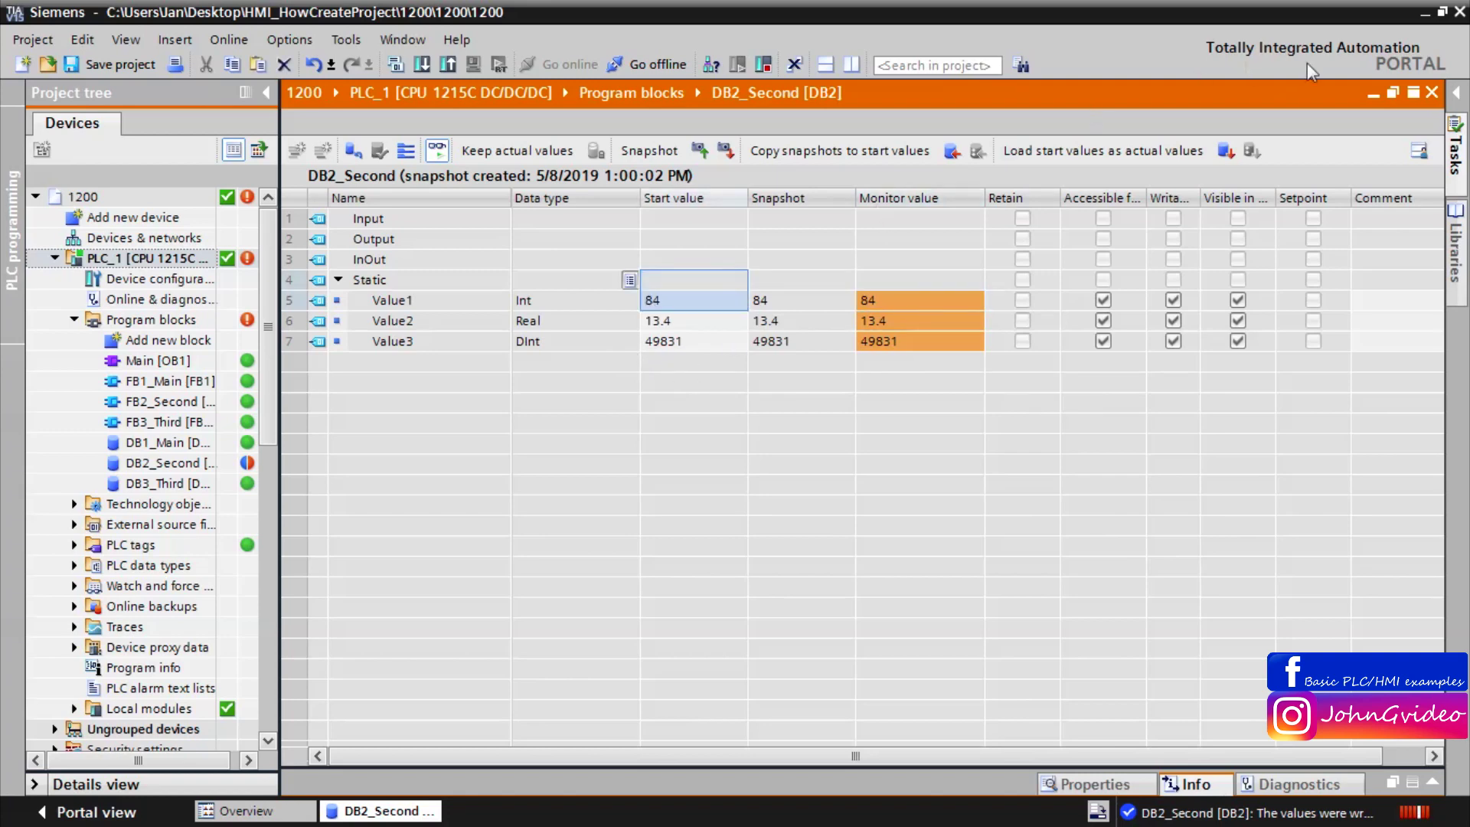
{"action": "left_click", "coordinate": [1432, 92]}
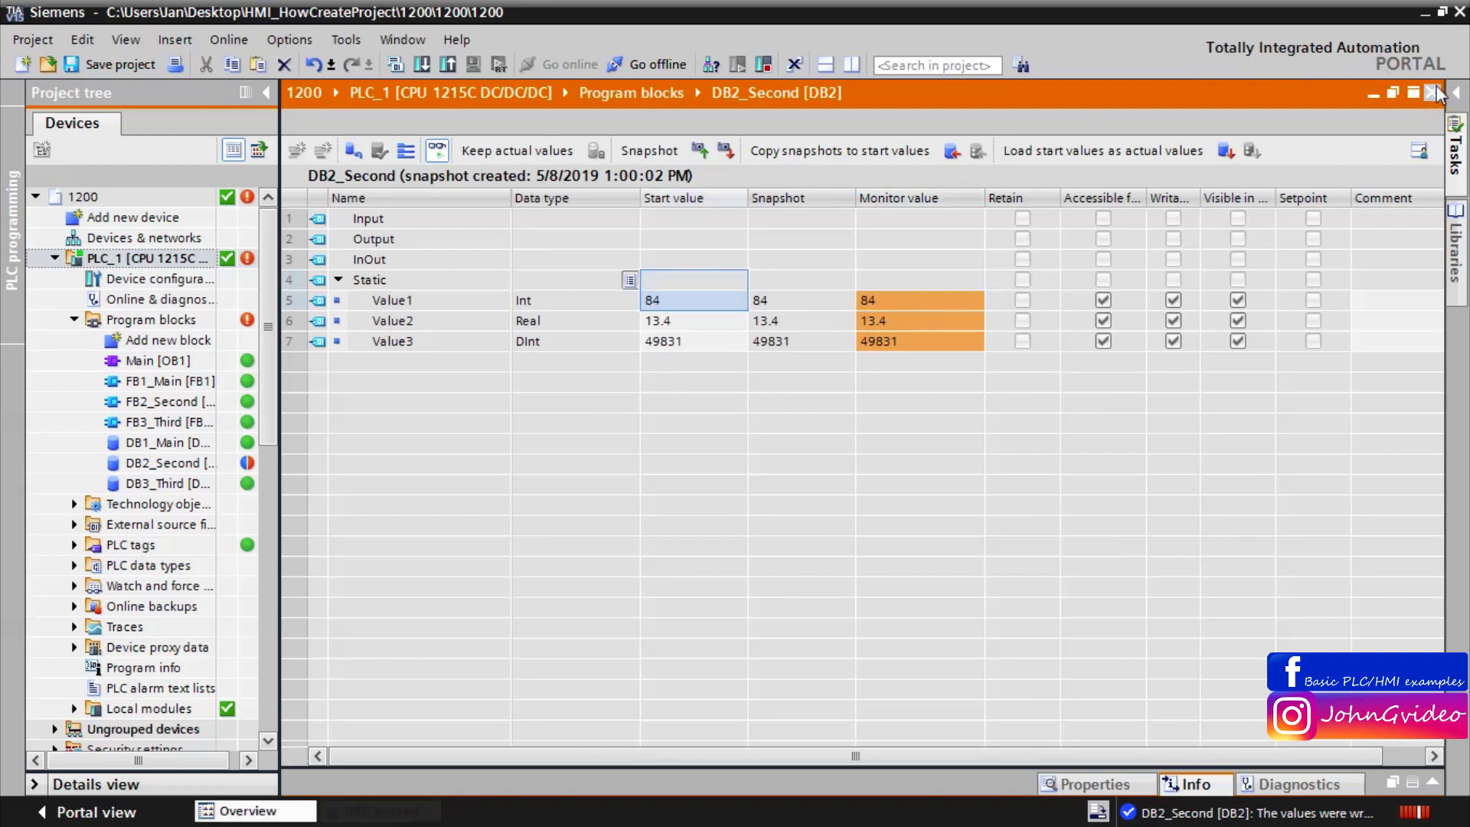
Save the project and download only changed software to PLC_1, finishing with 0 errors.
{"action": "left_click", "coordinate": [110, 64]}
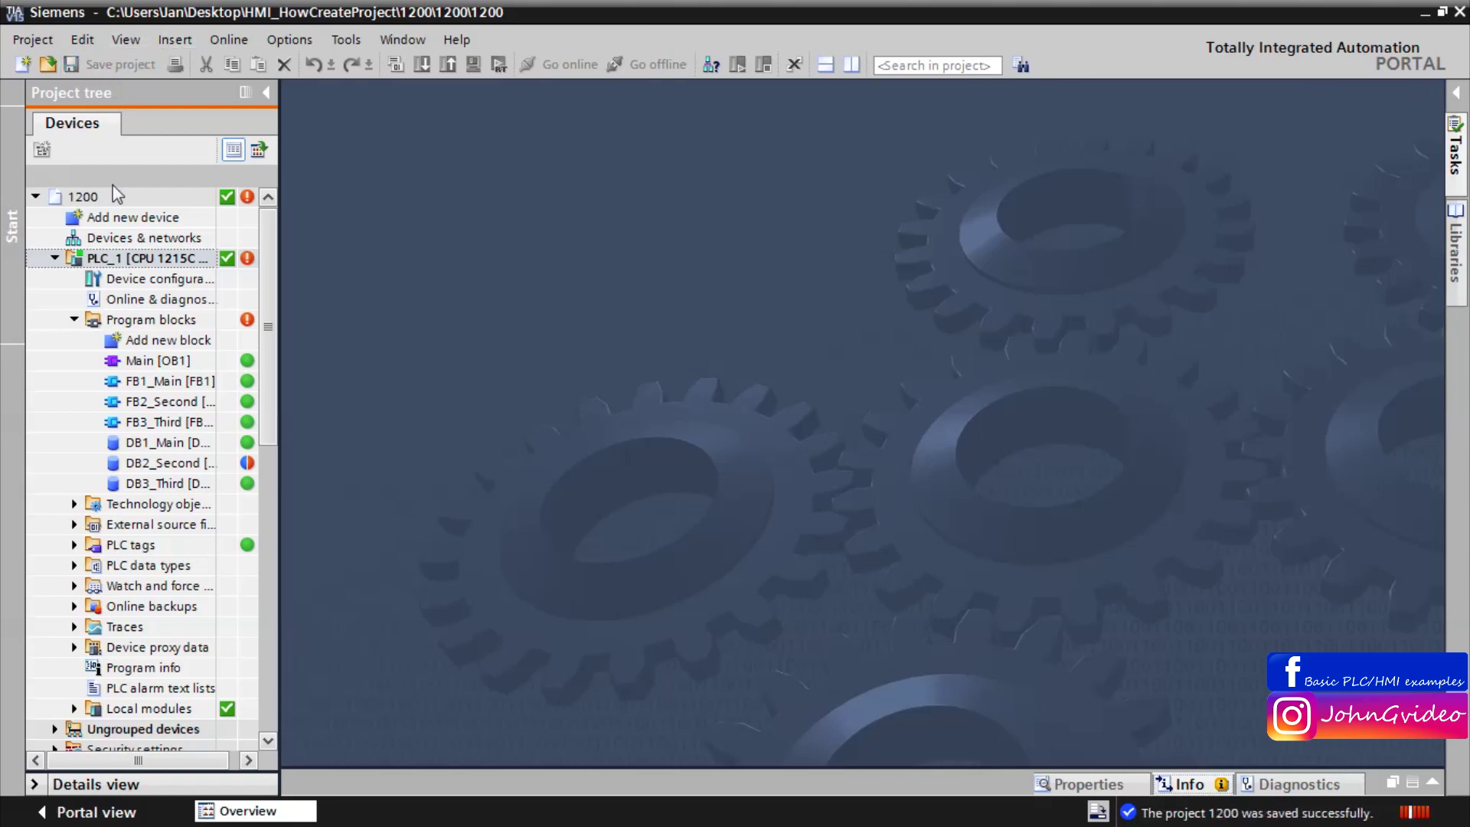
{"action": "right_click", "coordinate": [113, 258]}
{"action": "mouse_move", "coordinate": [232, 469]}
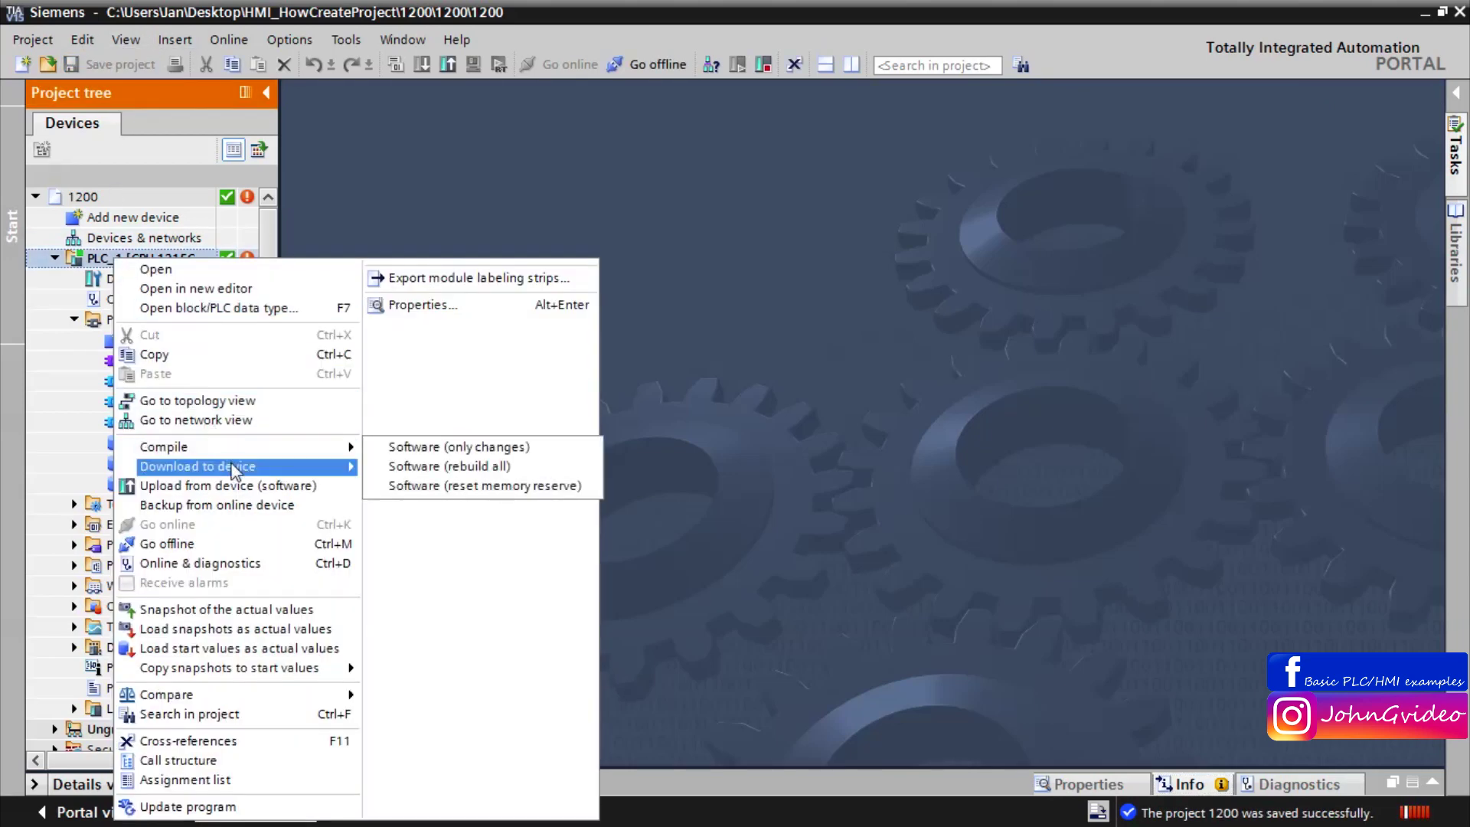
{"action": "left_click", "coordinate": [417, 464]}
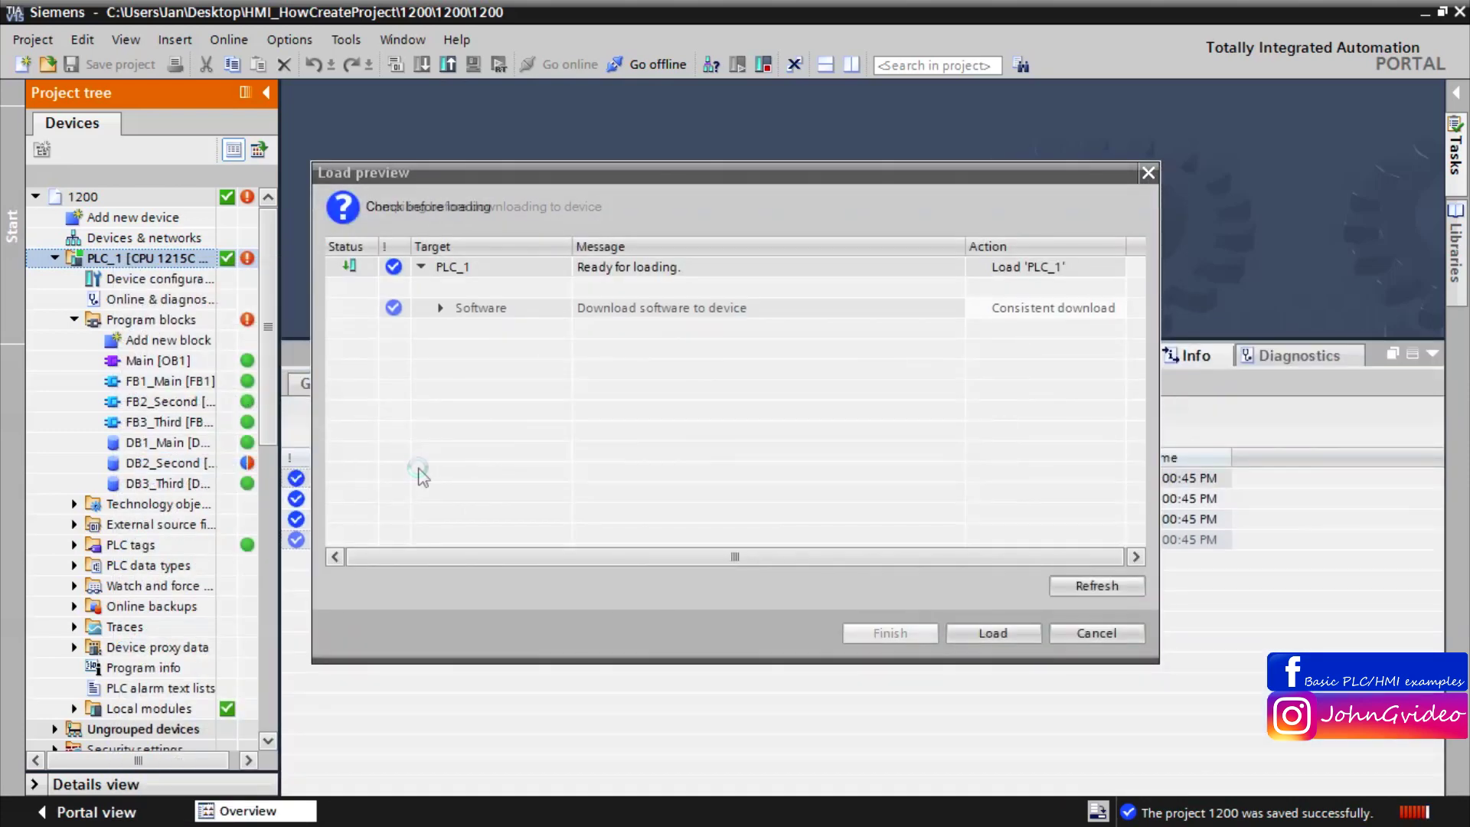
{"action": "left_click", "coordinate": [971, 630]}
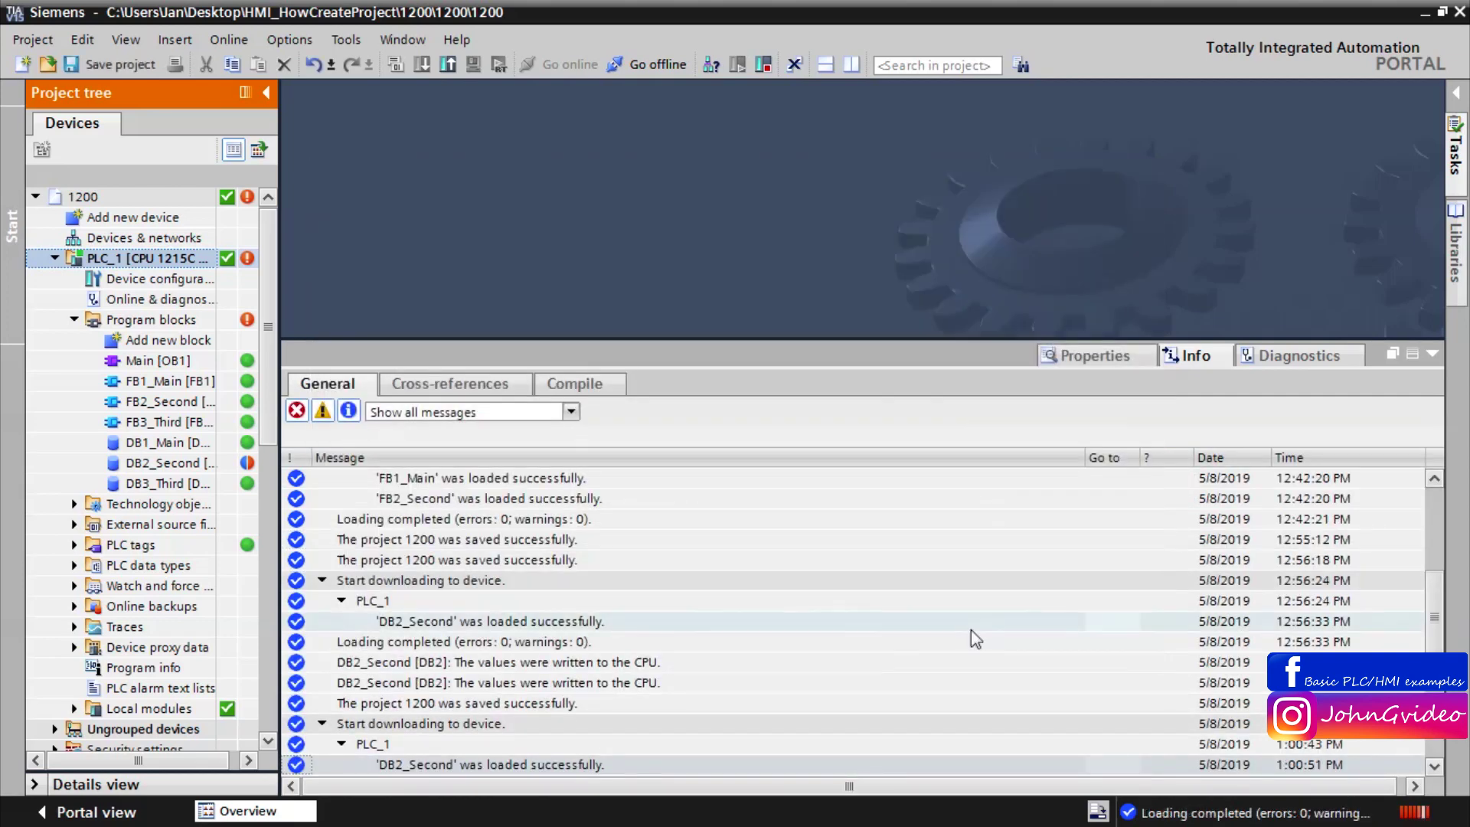
{"action": "left_click", "coordinate": [1430, 355]}
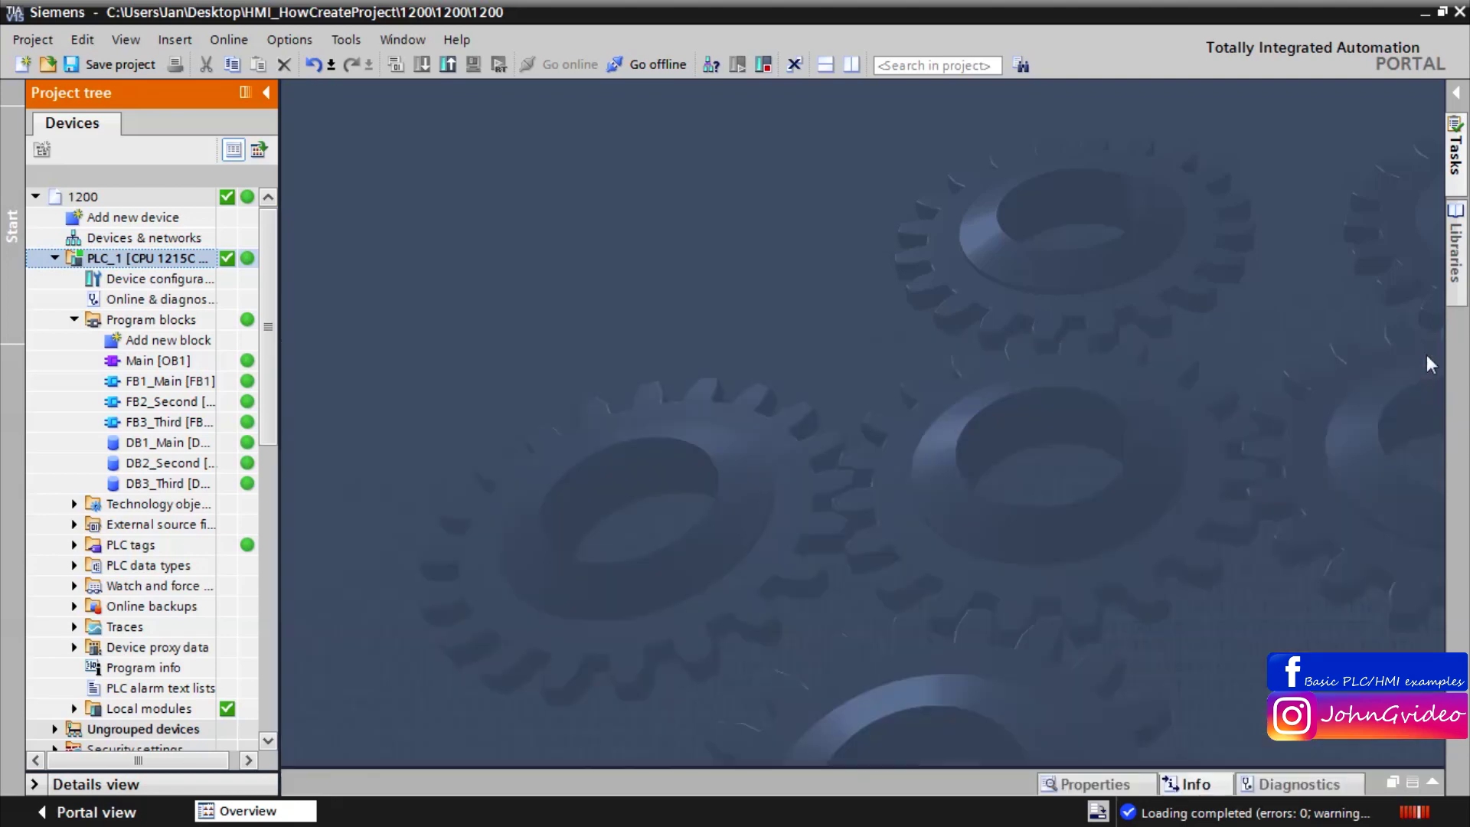
Reopen DB2_Second with monitoring off and all rows expanded to check start values 84, 13.4, 49831.
{"action": "double_click", "coordinate": [168, 462]}
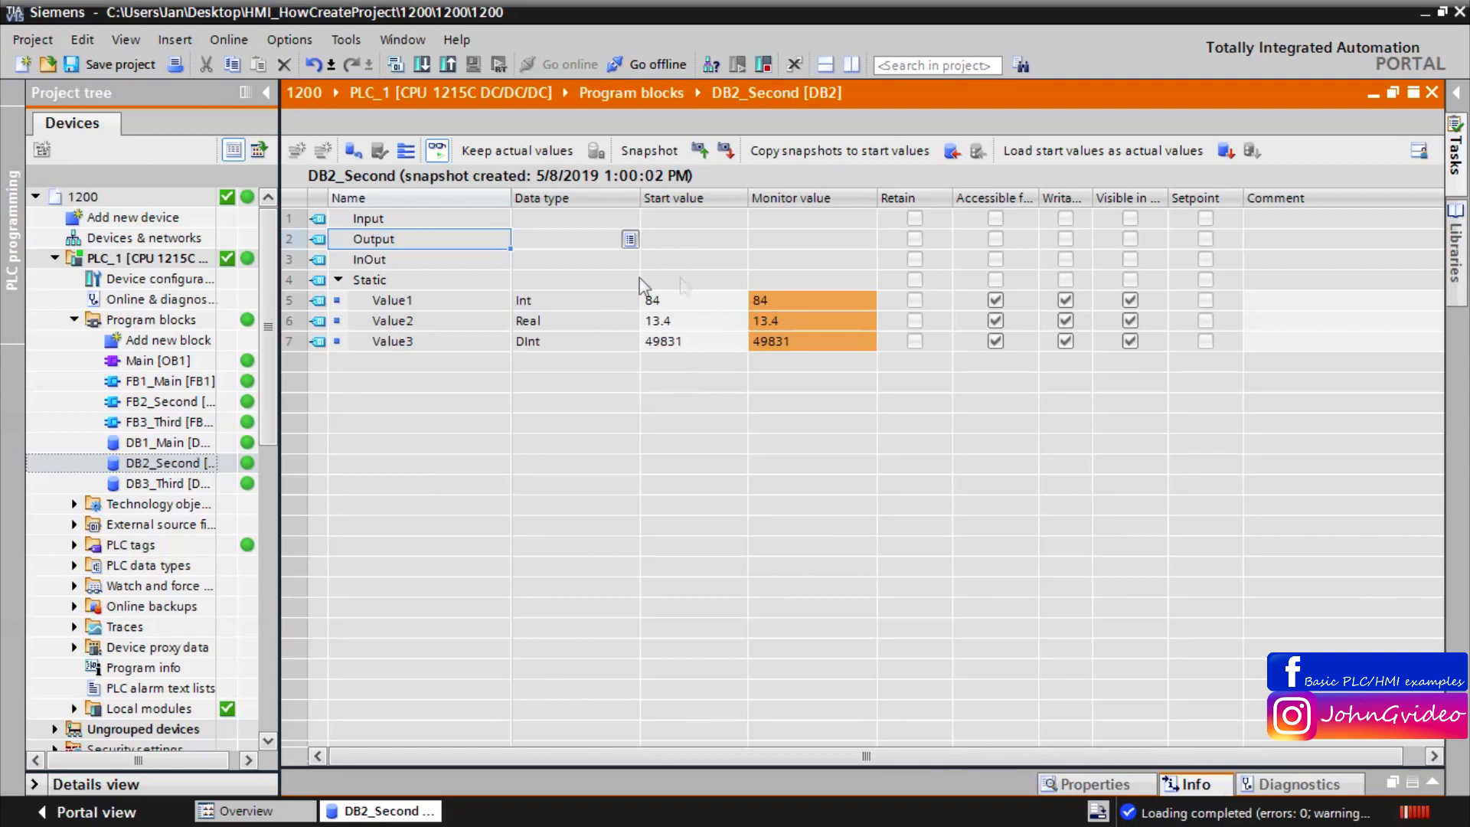
{"action": "left_click", "coordinate": [438, 152]}
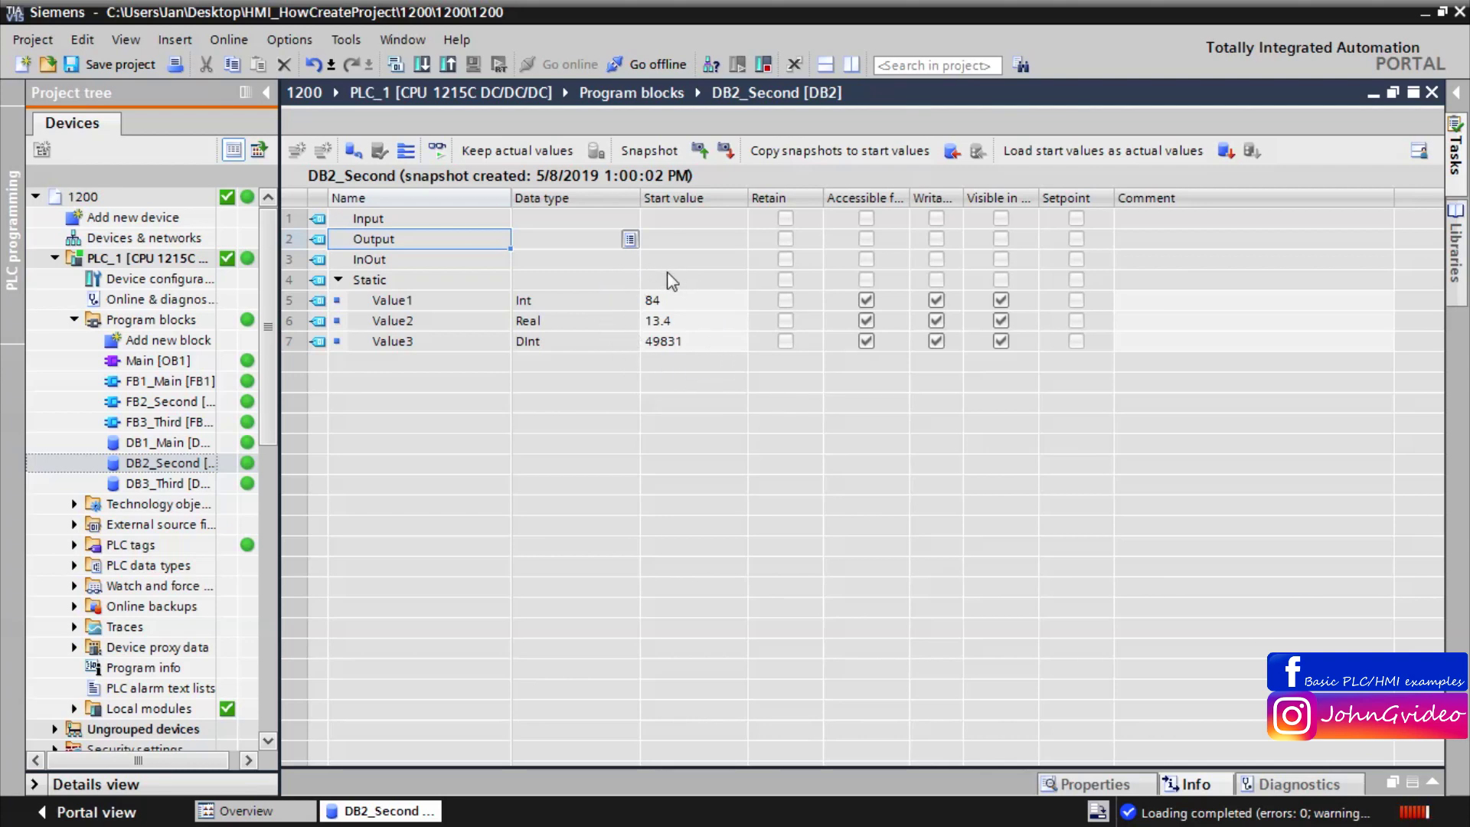
{"action": "left_click", "coordinate": [407, 156]}
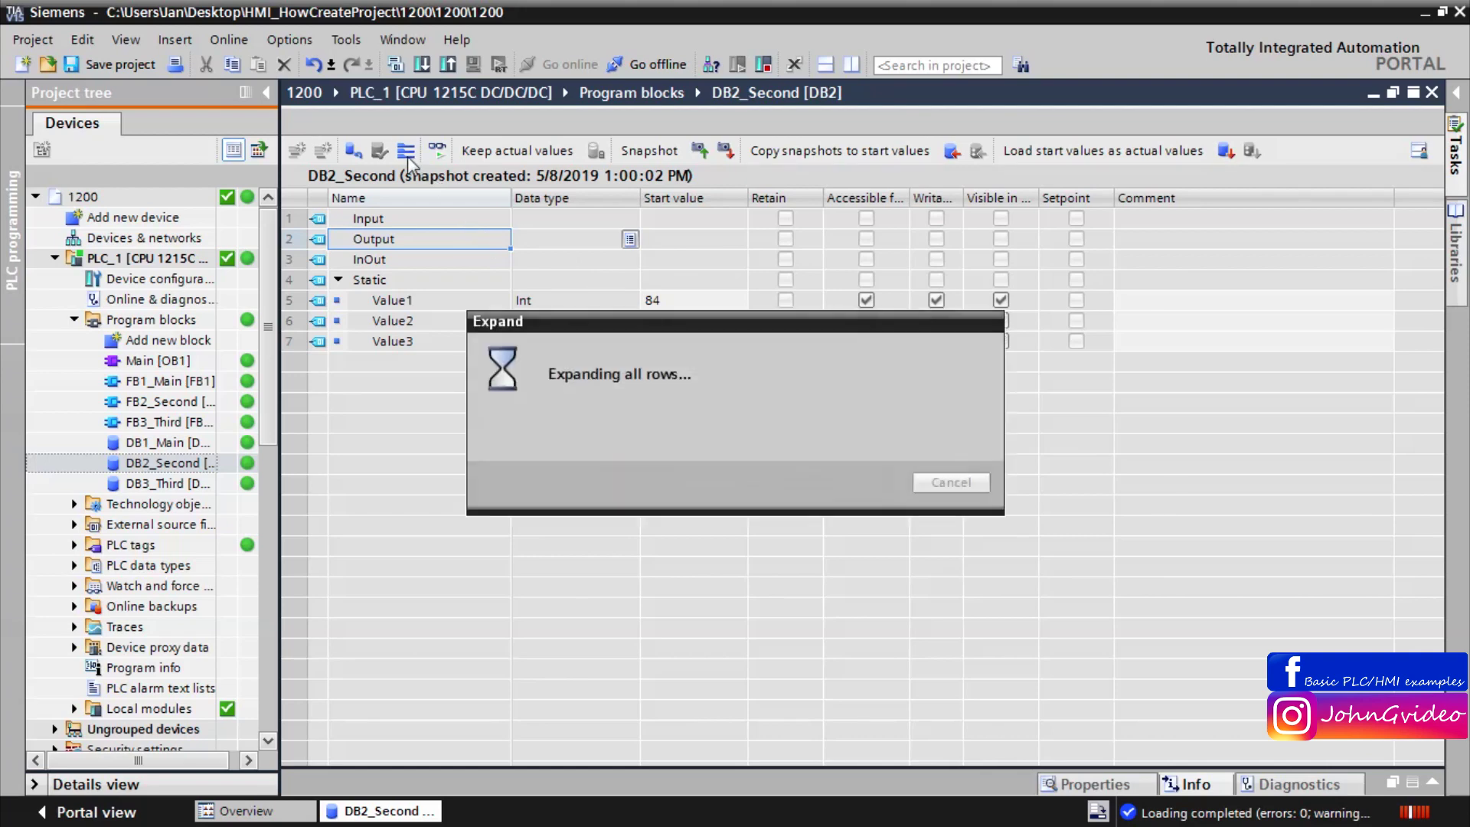